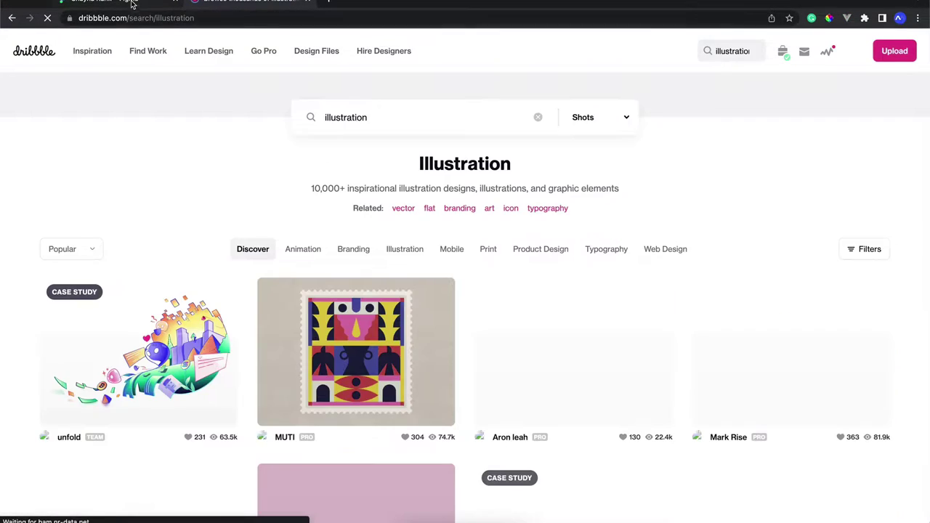
Bring up the Rating design in Figma and zoom around the cyan wavy line.
{"action": "left_click", "coordinate": [131, 2]}
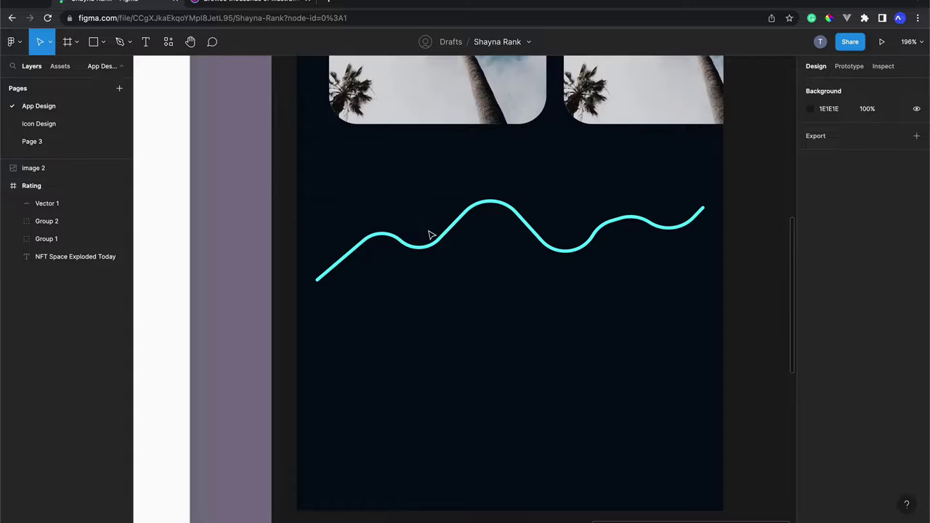
{"action": "scroll", "coordinate": [429, 235], "scroll_direction": "down", "scroll_amount": 5}
{"action": "scroll", "coordinate": [428, 235], "scroll_direction": "down", "scroll_amount": 2}
{"action": "scroll", "coordinate": [428, 235], "scroll_direction": "up", "scroll_amount": 3}
{"action": "scroll", "coordinate": [428, 235], "scroll_direction": "up", "scroll_amount": 3}
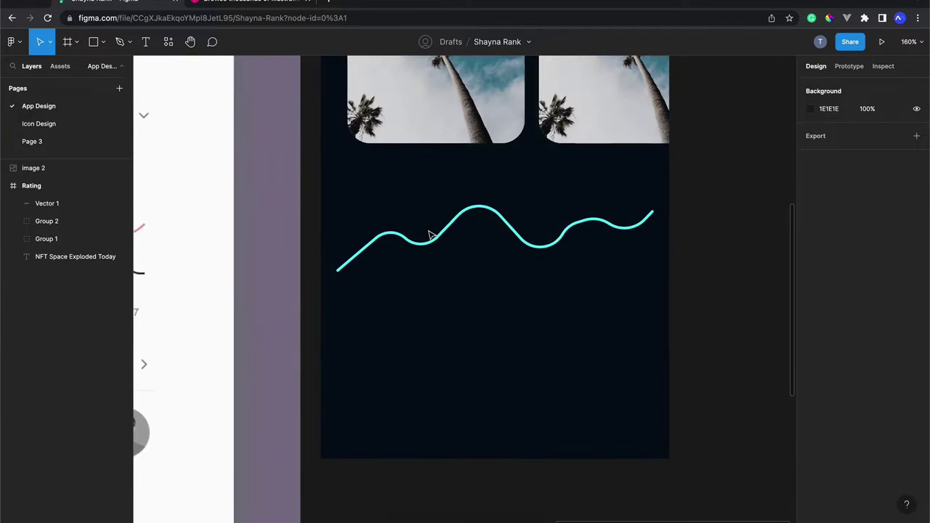
{"action": "scroll", "coordinate": [429, 234], "scroll_direction": "up", "scroll_amount": 3}
{"action": "scroll", "coordinate": [429, 235], "scroll_direction": "down", "scroll_amount": 3}
{"action": "scroll", "coordinate": [428, 235], "scroll_direction": "up", "scroll_amount": 2}
{"action": "scroll", "coordinate": [429, 234], "scroll_direction": "up", "scroll_amount": 1}
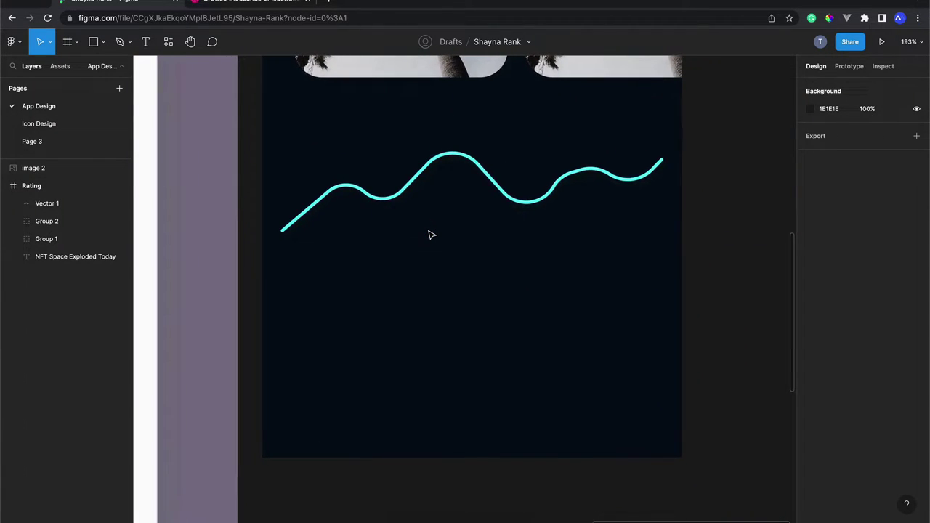
{"action": "scroll", "coordinate": [429, 235], "scroll_direction": "down", "scroll_amount": 2}
Switch the drawing tool from Pen to Pencil, then exit back to selection.
{"action": "left_click", "coordinate": [129, 42]}
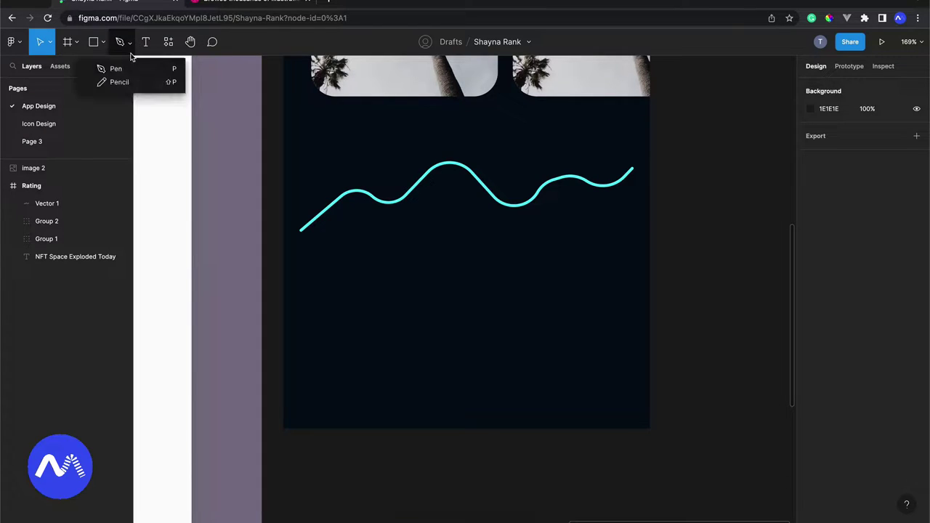
{"action": "left_click", "coordinate": [119, 82]}
{"action": "scroll", "coordinate": [335, 207], "scroll_direction": "up", "scroll_amount": 1}
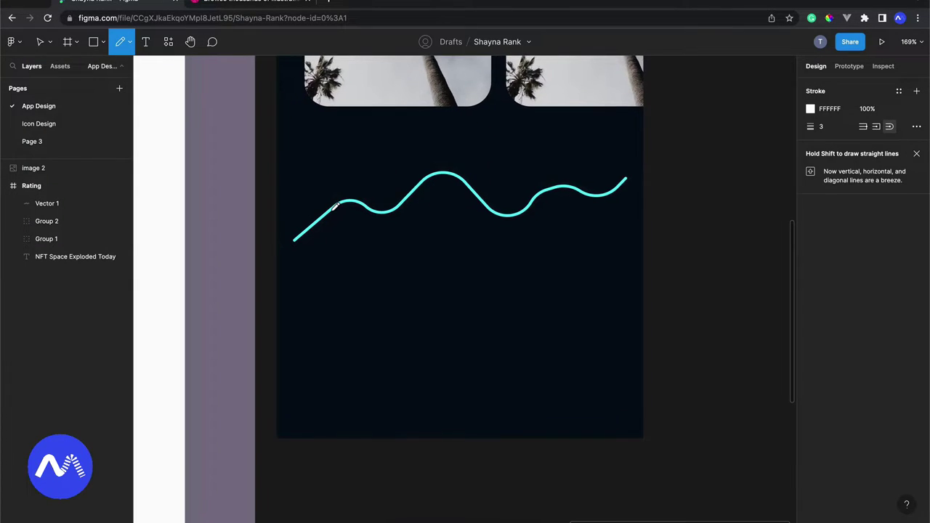
{"action": "scroll", "coordinate": [335, 207], "scroll_direction": "up", "scroll_amount": 3}
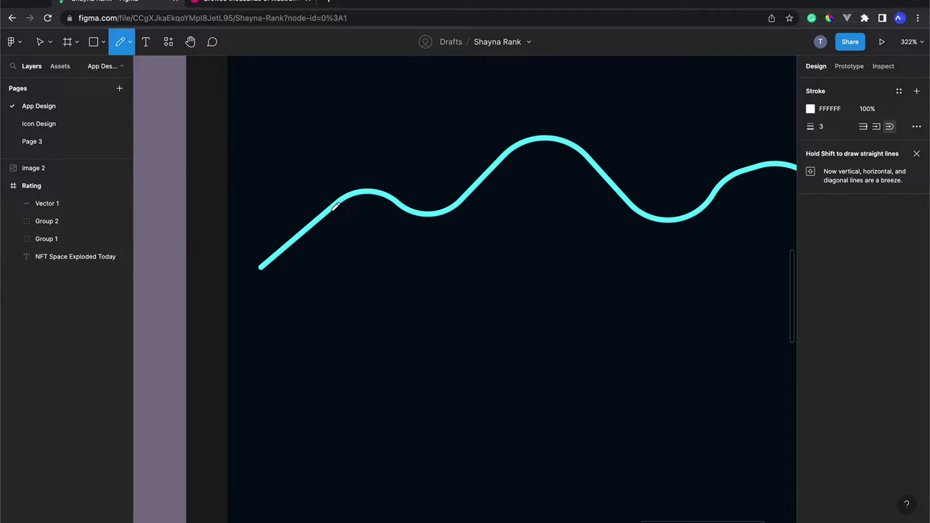
{"action": "scroll", "coordinate": [335, 207], "scroll_direction": "down", "scroll_amount": 2}
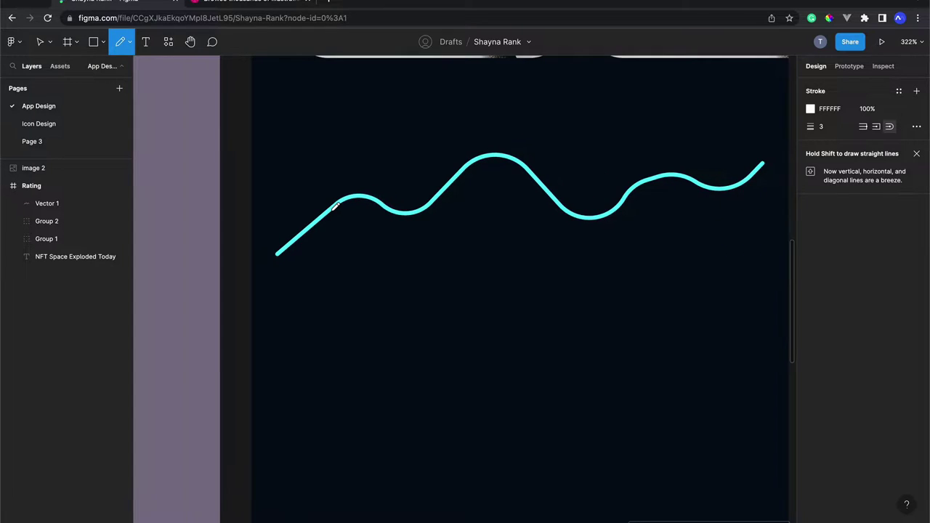
{"action": "scroll", "coordinate": [335, 207], "scroll_direction": "down", "scroll_amount": 1}
{"action": "scroll", "coordinate": [335, 207], "scroll_direction": "down", "scroll_amount": 2}
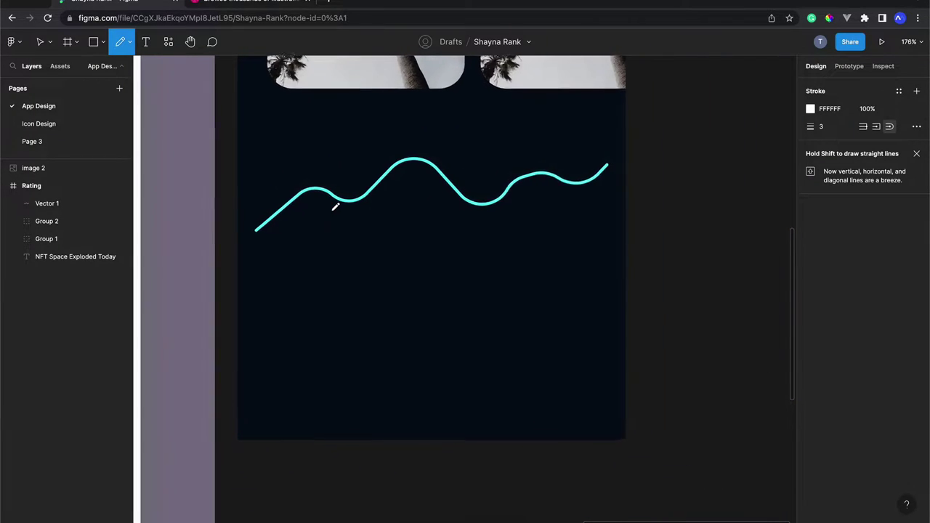
{"action": "scroll", "coordinate": [335, 207], "scroll_direction": "up", "scroll_amount": 3}
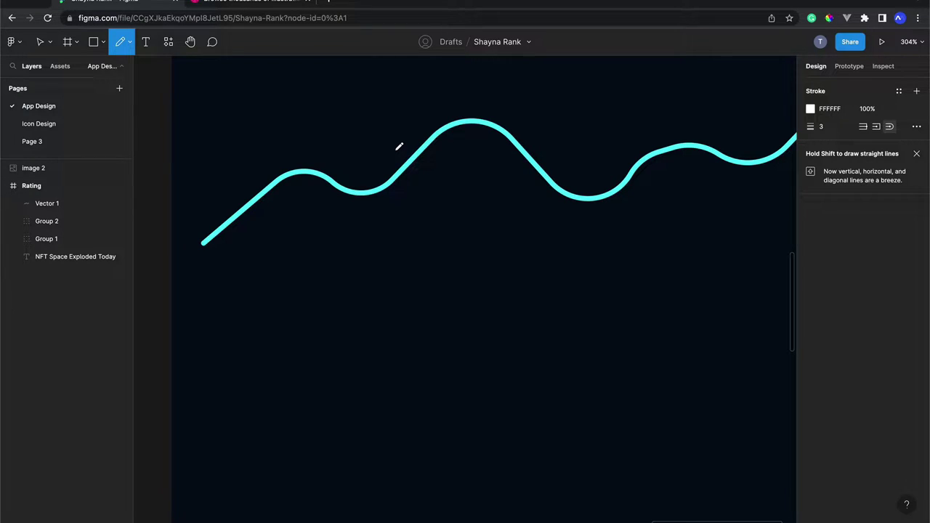
{"action": "key", "text": "Escape"}
Inspect the cyan wavy line's anchor points, then finish editing it.
{"action": "scroll", "coordinate": [397, 153], "scroll_direction": "right", "scroll_amount": 2}
{"action": "scroll", "coordinate": [397, 153], "scroll_direction": "up", "scroll_amount": 1}
{"action": "left_click", "coordinate": [422, 149]}
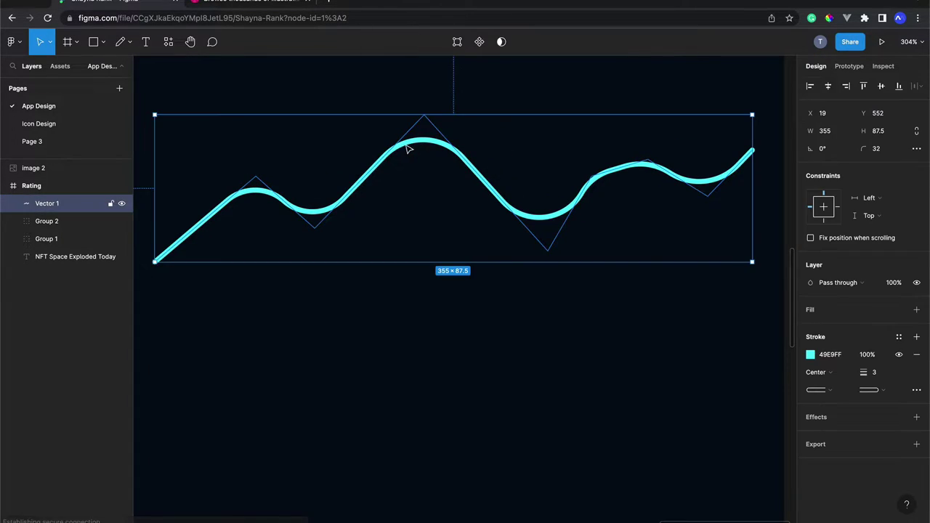
{"action": "double_click", "coordinate": [409, 149]}
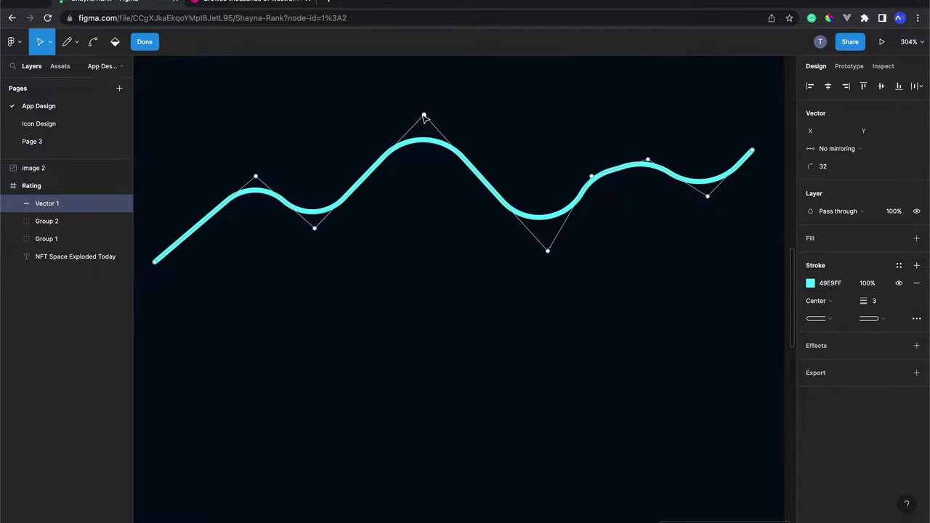
{"action": "left_click", "coordinate": [424, 116]}
{"action": "key", "text": "Escape"}
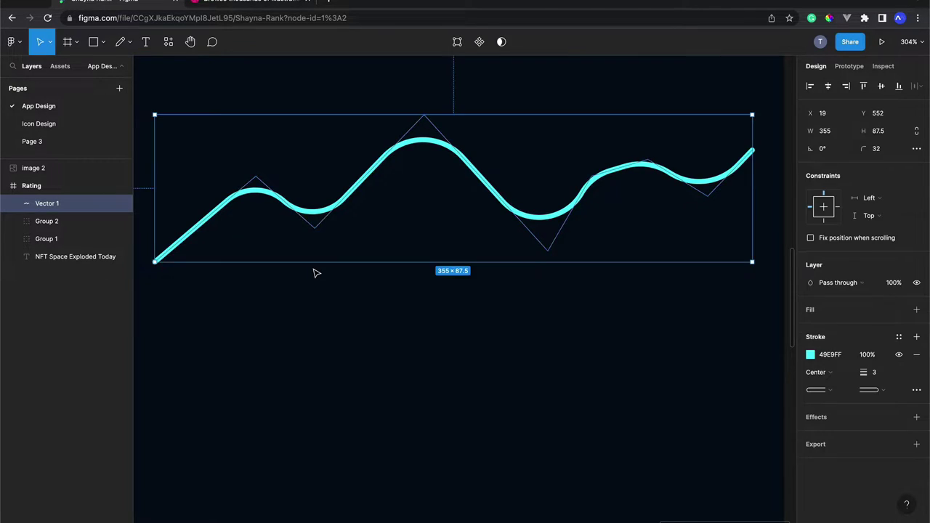
With the Pen tool, draw a six-point angular path beneath the wave.
{"action": "scroll", "coordinate": [315, 270], "scroll_direction": "down", "scroll_amount": 2}
{"action": "left_click", "coordinate": [132, 42]}
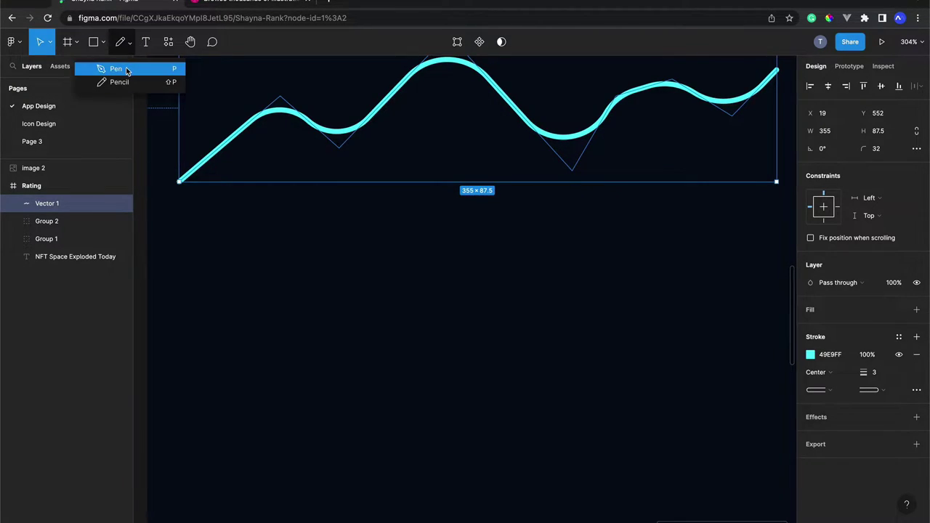
{"action": "left_click", "coordinate": [119, 69]}
{"action": "scroll", "coordinate": [247, 254], "scroll_direction": "down", "scroll_amount": 1}
{"action": "left_click", "coordinate": [249, 295]}
{"action": "left_click", "coordinate": [389, 270]}
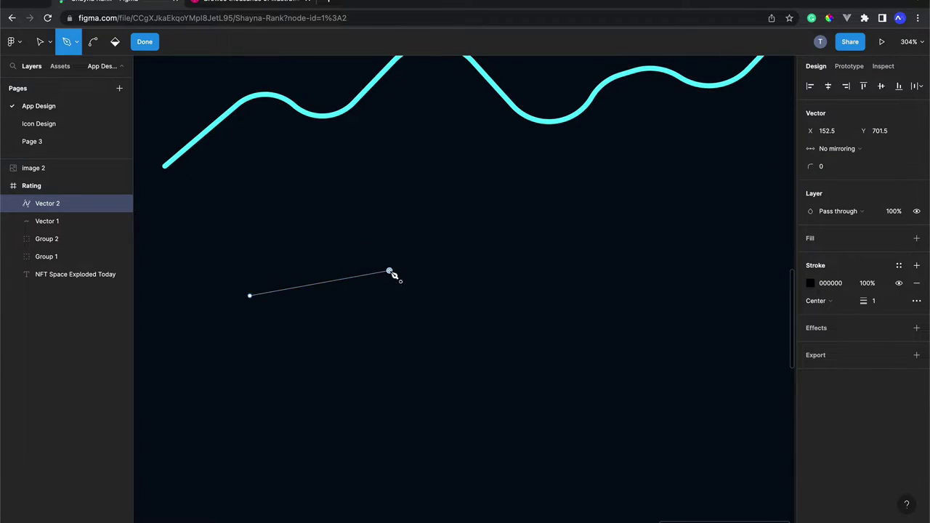
{"action": "left_click", "coordinate": [457, 191]}
{"action": "left_click", "coordinate": [579, 211]}
{"action": "left_click", "coordinate": [633, 218]}
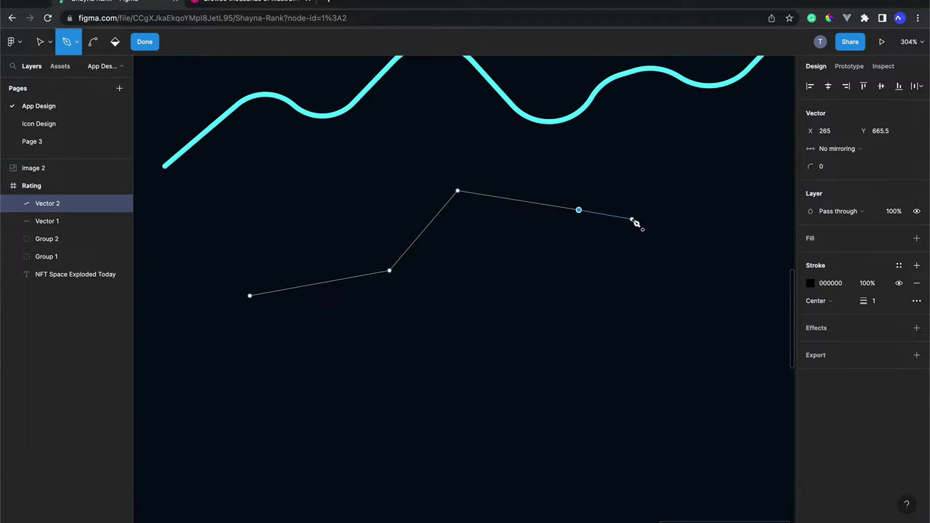
{"action": "left_click", "coordinate": [677, 167]}
{"action": "key", "text": "Escape"}
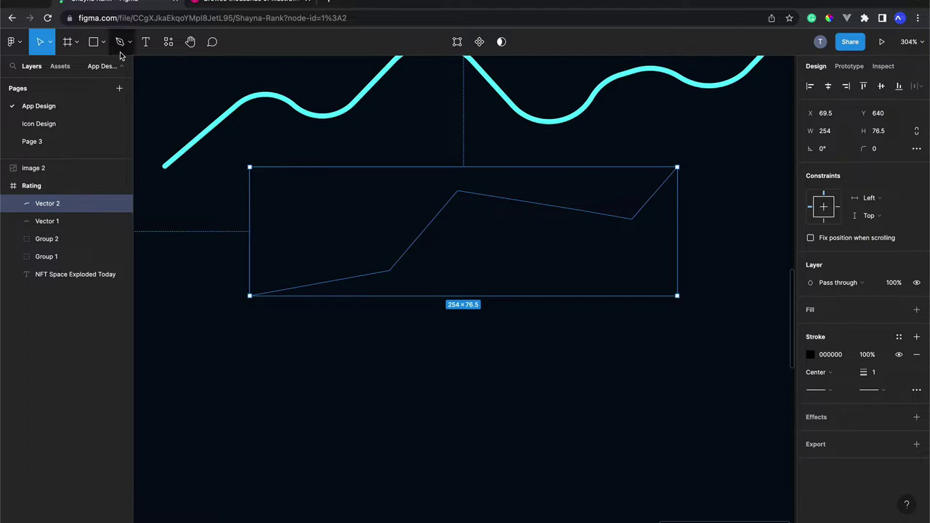
With the Pencil tool, sketch a freehand wavy stroke below the angular path.
{"action": "left_click", "coordinate": [130, 44]}
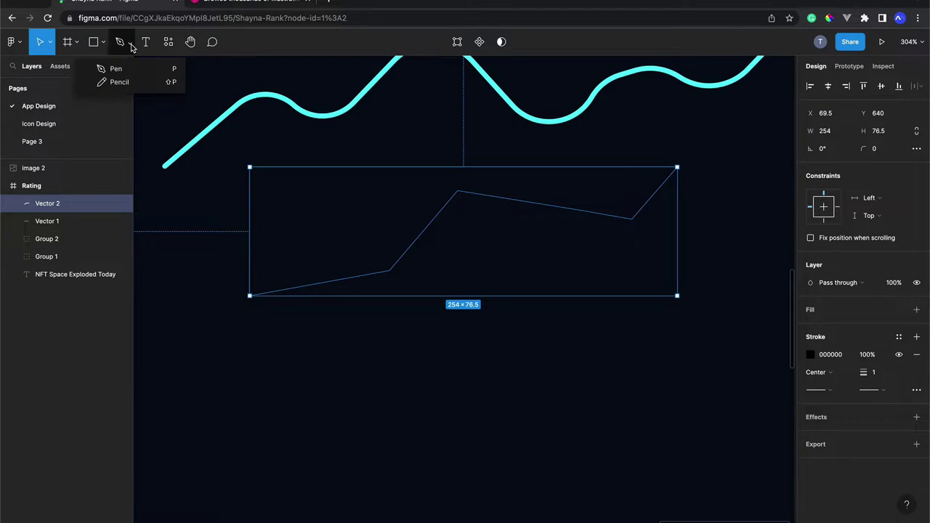
{"action": "left_click", "coordinate": [125, 83]}
{"action": "scroll", "coordinate": [297, 220], "scroll_direction": "down", "scroll_amount": 2}
{"action": "scroll", "coordinate": [290, 236], "scroll_direction": "down", "scroll_amount": 2}
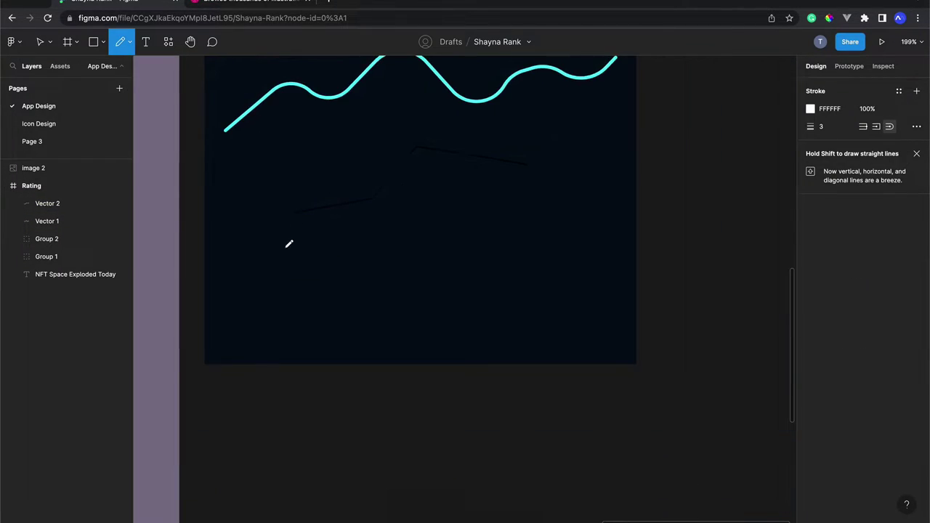
{"action": "mouse_move", "coordinate": [243, 287]}
{"action": "left_mouse_down"}
{"action": "mouse_move", "coordinate": [366, 273]}
{"action": "mouse_move", "coordinate": [502, 216]}
{"action": "mouse_move", "coordinate": [543, 229]}
{"action": "left_mouse_up"}
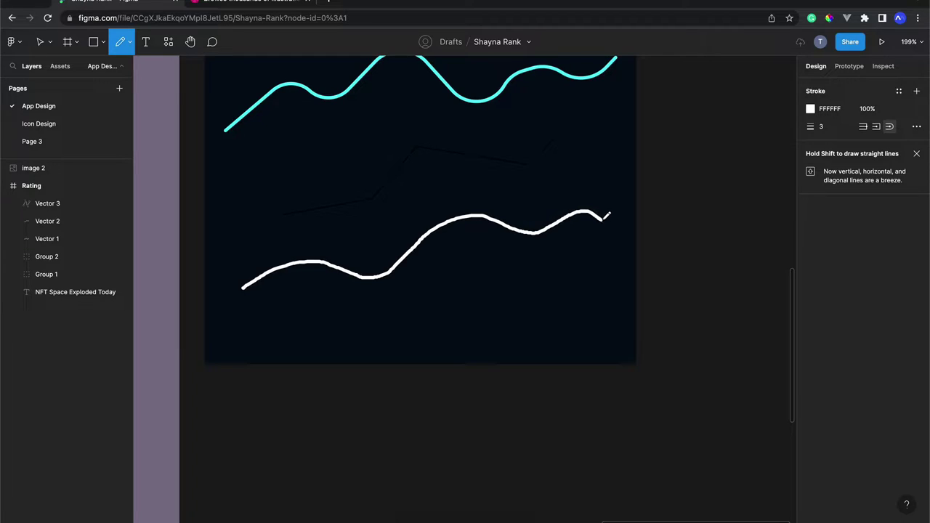
{"action": "left_click_drag", "start_coordinate": [617, 223], "coordinate": [616, 224]}
Marquee-select the wave, angular path and freehand stroke, and delete all three.
{"action": "scroll", "coordinate": [370, 197], "scroll_direction": "up", "scroll_amount": 2}
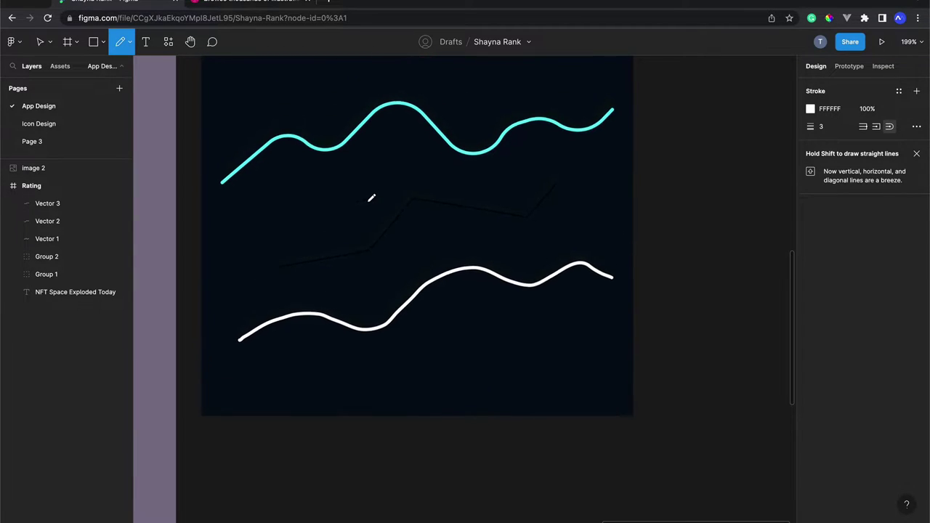
{"action": "scroll", "coordinate": [371, 198], "scroll_direction": "up", "scroll_amount": 2}
{"action": "key", "text": "v"}
{"action": "left_click_drag", "start_coordinate": [498, 92], "coordinate": [370, 361]}
{"action": "scroll", "coordinate": [371, 361], "scroll_direction": "up", "scroll_amount": 3}
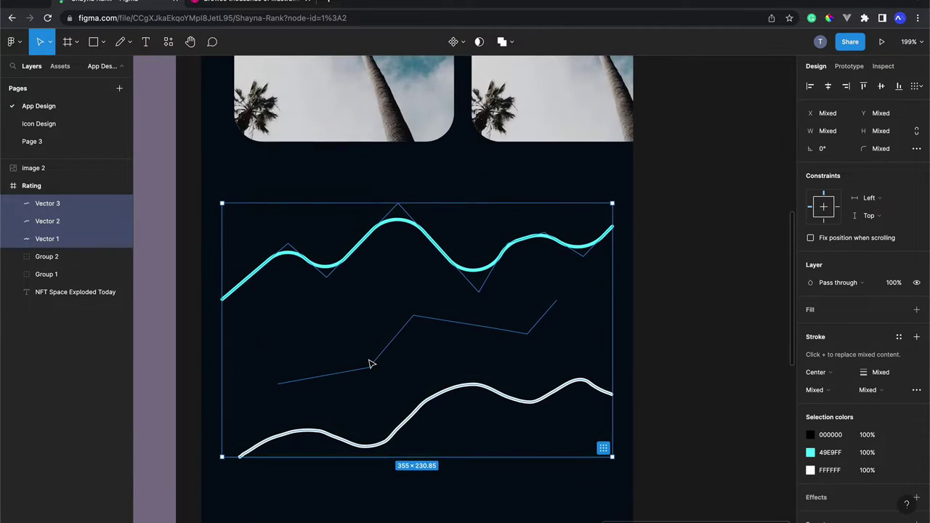
{"action": "key", "text": "Delete"}
{"action": "scroll", "coordinate": [370, 363], "scroll_direction": "down", "scroll_amount": 3}
{"action": "scroll", "coordinate": [370, 363], "scroll_direction": "up", "scroll_amount": 2}
Delete the two photo groups from the frame.
{"action": "scroll", "coordinate": [370, 363], "scroll_direction": "up", "scroll_amount": 1}
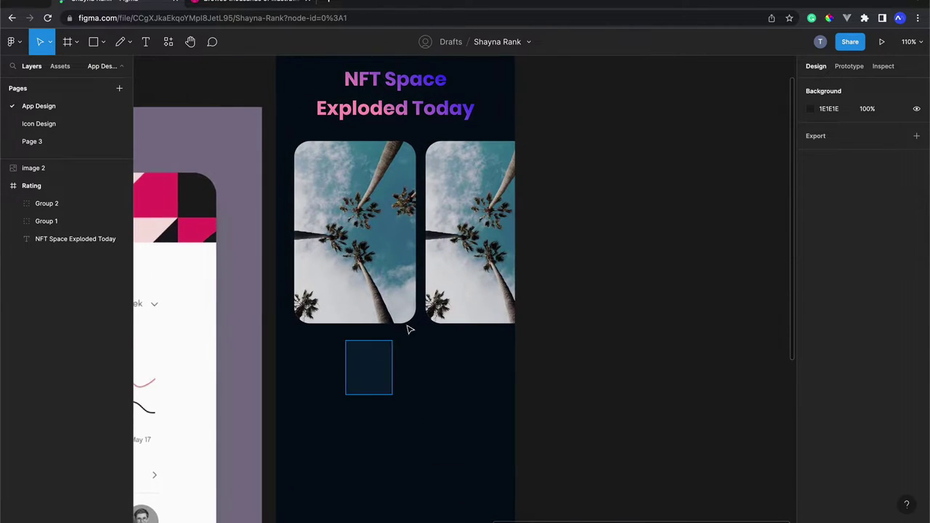
{"action": "left_click_drag", "start_coordinate": [344, 393], "coordinate": [409, 305]}
{"action": "key", "text": "Delete"}
{"action": "scroll", "coordinate": [418, 308], "scroll_direction": "up", "scroll_amount": 2}
{"action": "scroll", "coordinate": [418, 308], "scroll_direction": "up", "scroll_amount": 3}
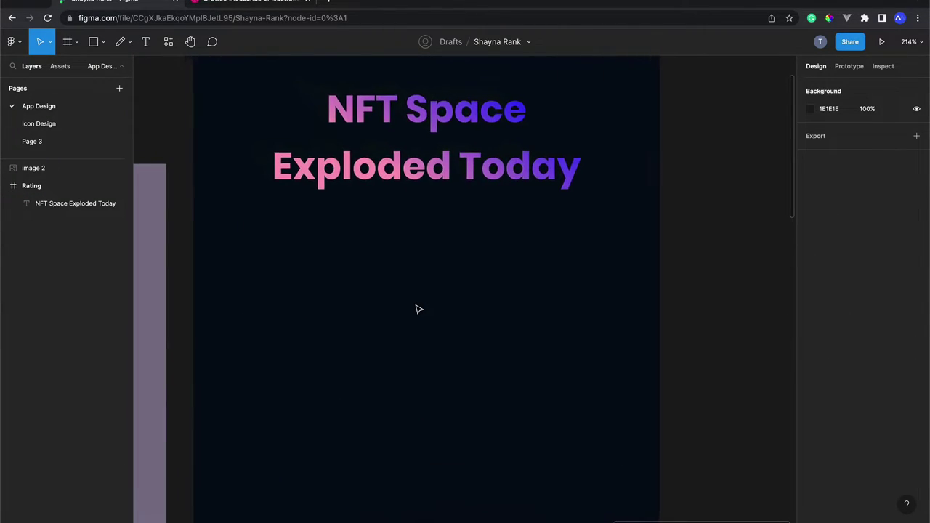
With a weight-2 Pencil, draw a wavy line under the title rising sharply at right.
{"action": "left_click", "coordinate": [128, 42]}
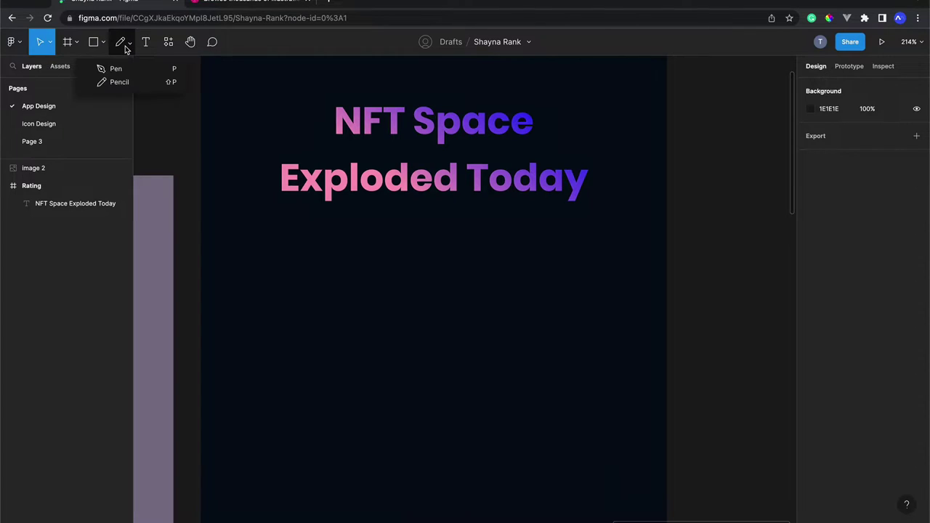
{"action": "left_click", "coordinate": [119, 85]}
{"action": "type", "text": "2"}
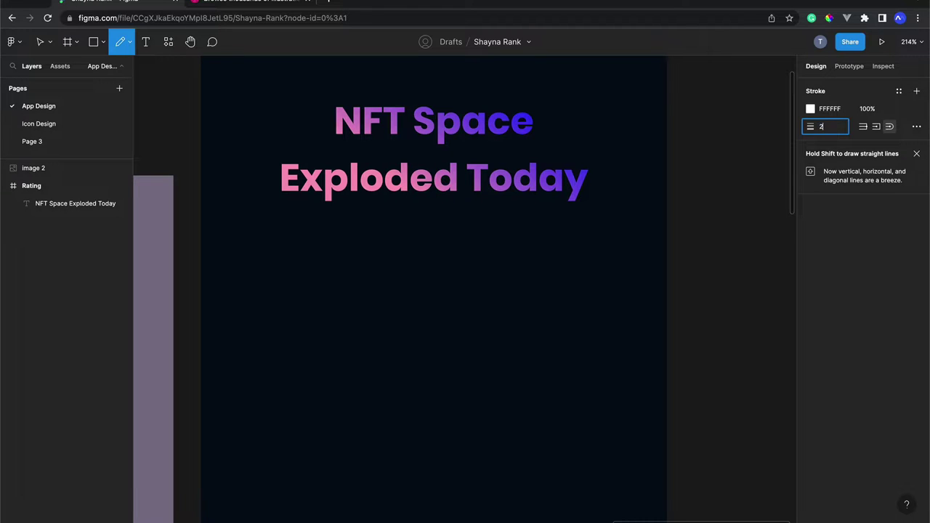
{"action": "key", "text": "Return"}
{"action": "left_click_drag", "start_coordinate": [222, 356], "coordinate": [234, 353]}
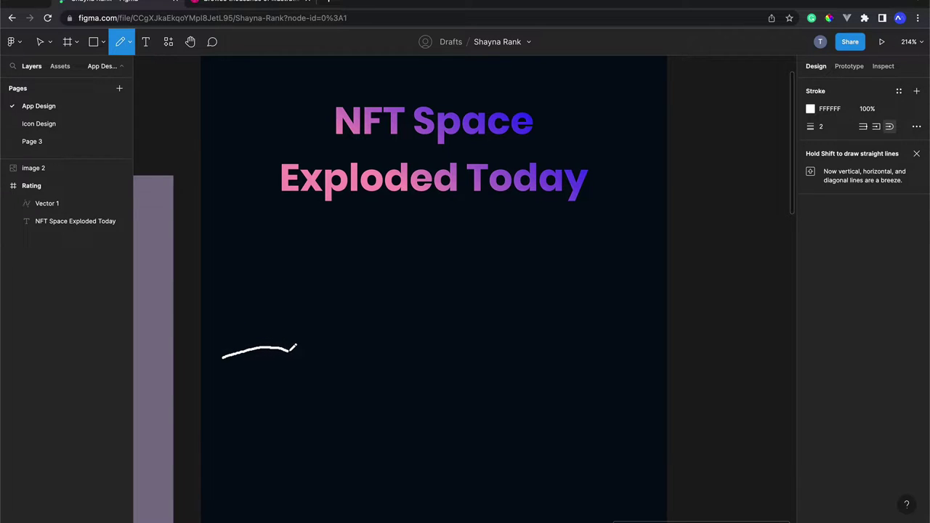
{"action": "left_click_drag", "start_coordinate": [305, 350], "coordinate": [340, 331]}
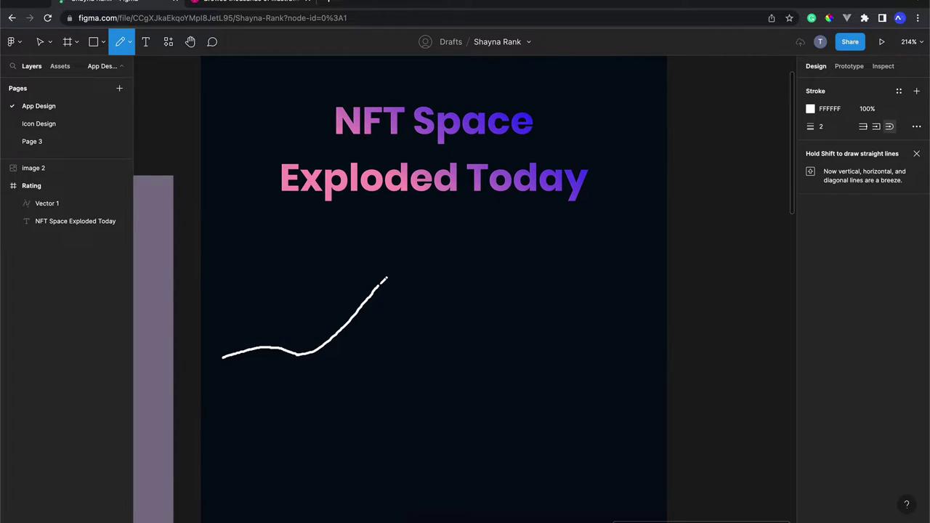
{"action": "mouse_move", "coordinate": [409, 268]}
{"action": "left_mouse_down"}
{"action": "mouse_move", "coordinate": [444, 305]}
{"action": "mouse_move", "coordinate": [506, 255]}
{"action": "mouse_move", "coordinate": [566, 297]}
{"action": "mouse_move", "coordinate": [594, 338]}
{"action": "left_mouse_up"}
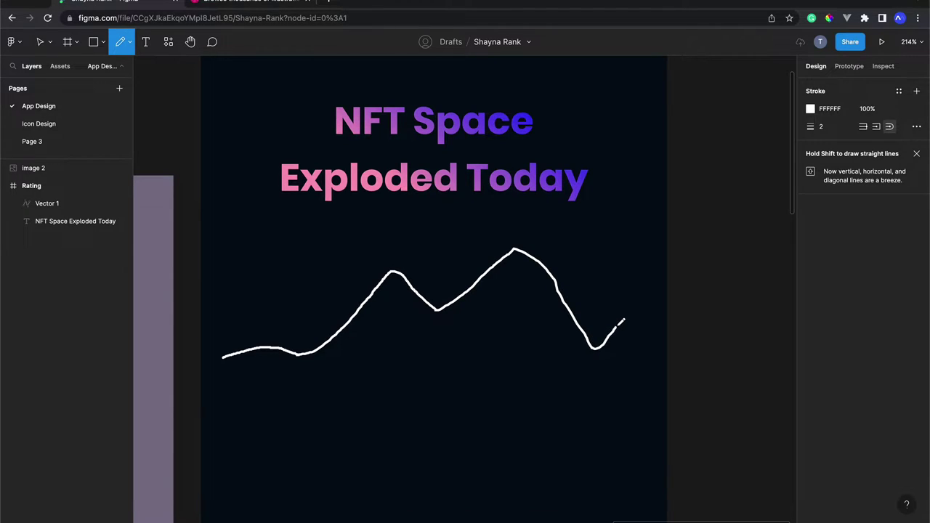
{"action": "left_click_drag", "start_coordinate": [642, 302], "coordinate": [673, 175]}
Move the wavy Vector 1 slightly down and left.
{"action": "key", "text": "Escape"}
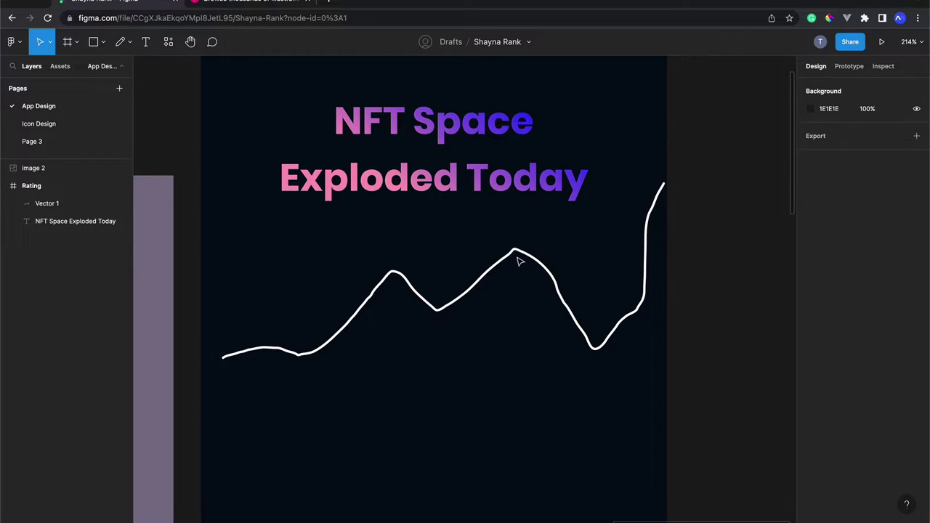
{"action": "left_click", "coordinate": [517, 256]}
{"action": "left_click", "coordinate": [498, 396]}
{"action": "left_click_drag", "start_coordinate": [559, 302], "coordinate": [554, 333]}
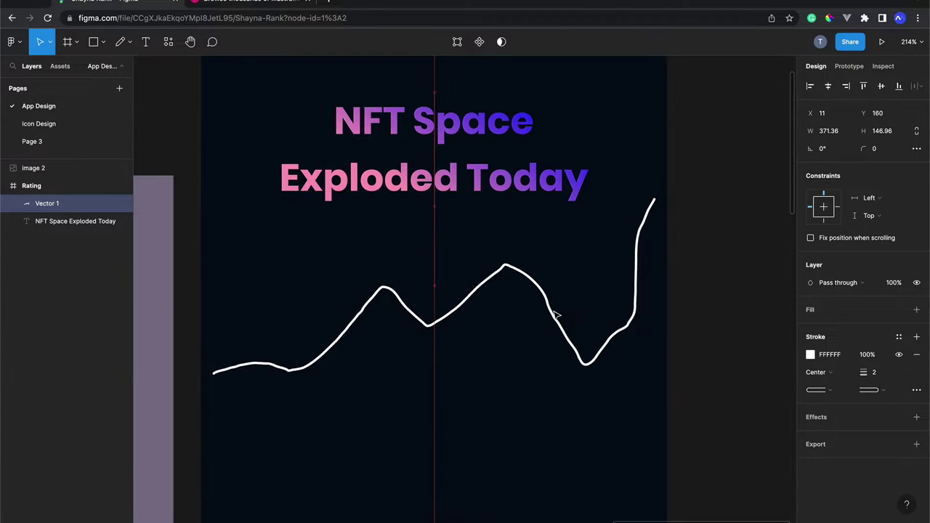
Zoom in to inspect the wavy stroke, zoom back out and clear the selection.
{"action": "scroll", "coordinate": [363, 365], "scroll_direction": "up", "scroll_amount": 5}
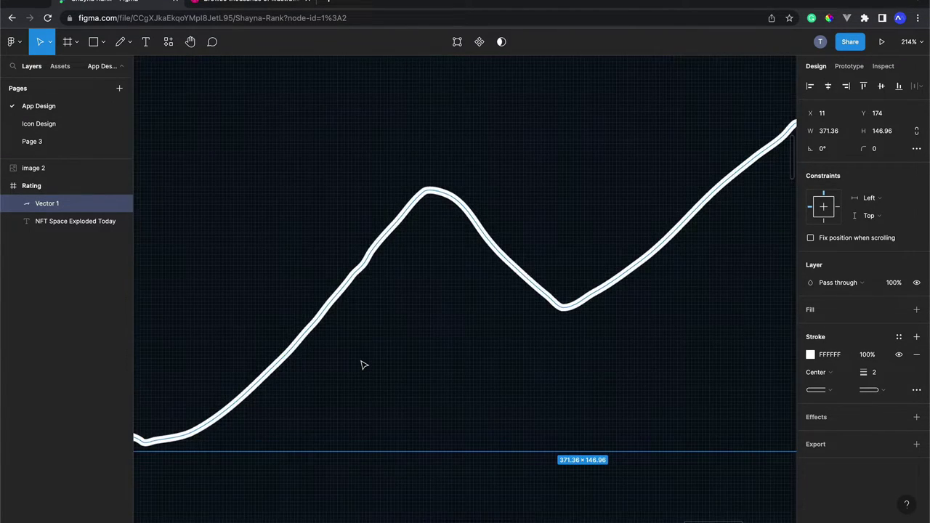
{"action": "scroll", "coordinate": [363, 365], "scroll_direction": "up", "scroll_amount": 2}
{"action": "scroll", "coordinate": [363, 365], "scroll_direction": "up", "scroll_amount": 3}
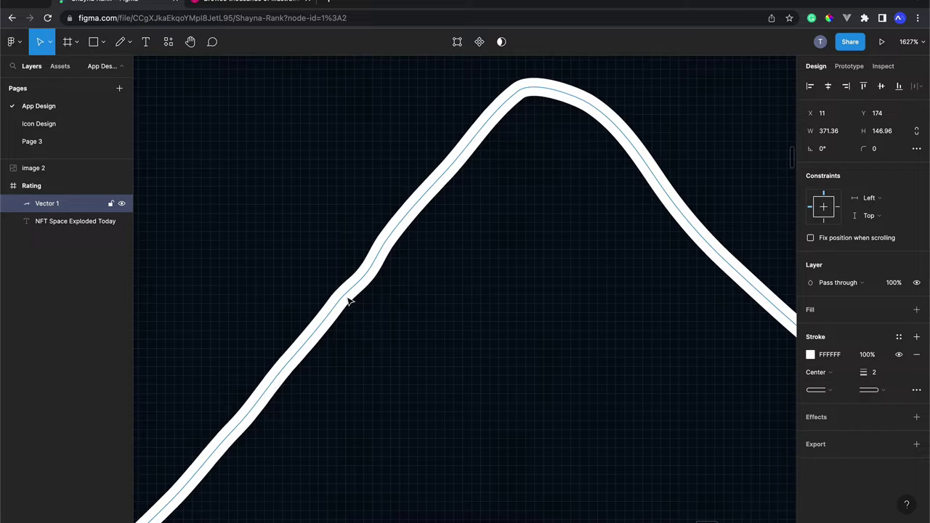
{"action": "scroll", "coordinate": [360, 295], "scroll_direction": "down", "scroll_amount": 3}
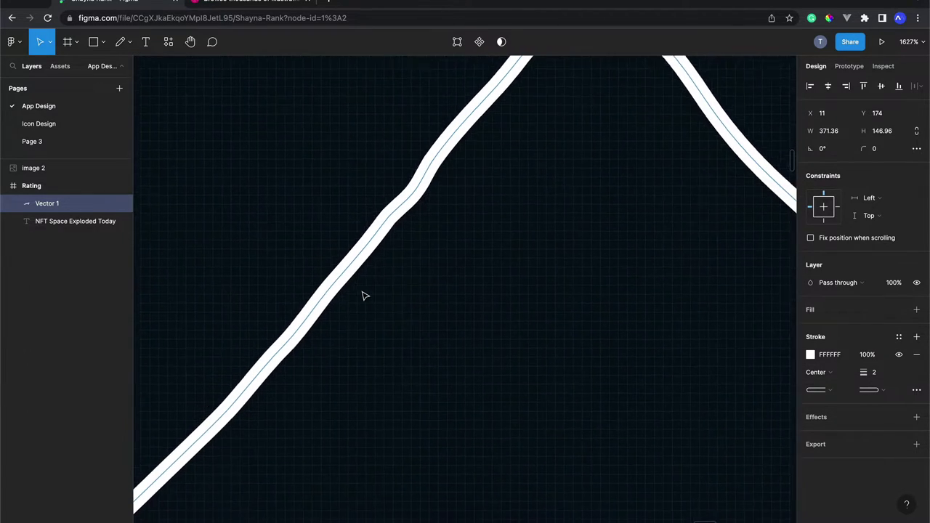
{"action": "scroll", "coordinate": [361, 295], "scroll_direction": "down", "scroll_amount": 2}
{"action": "scroll", "coordinate": [363, 296], "scroll_direction": "down", "scroll_amount": 2}
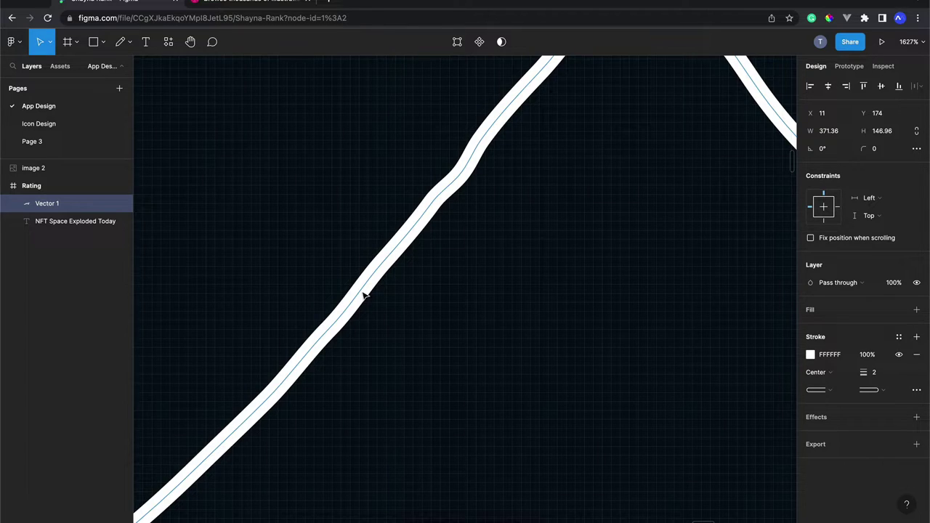
{"action": "scroll", "coordinate": [363, 294], "scroll_direction": "down", "scroll_amount": 2}
{"action": "scroll", "coordinate": [363, 295], "scroll_direction": "left", "scroll_amount": 2}
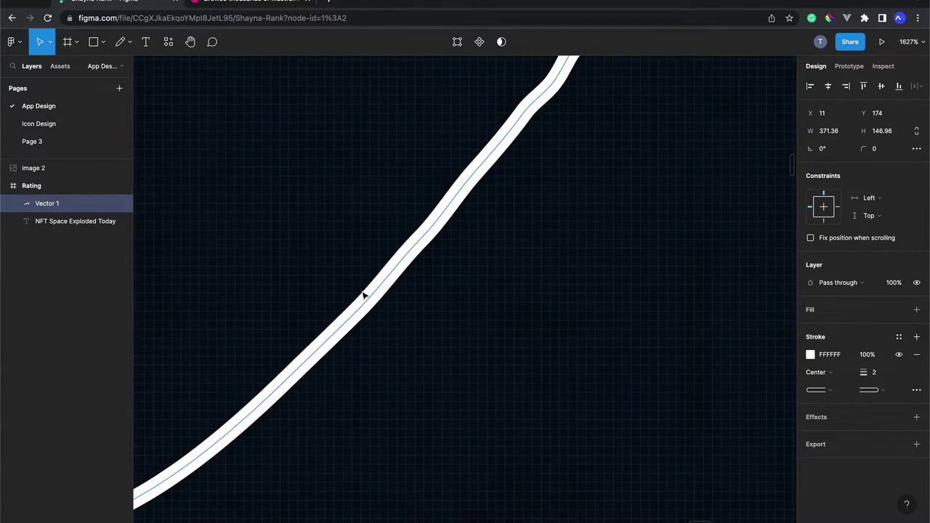
{"action": "scroll", "coordinate": [363, 294], "scroll_direction": "down", "scroll_amount": 5}
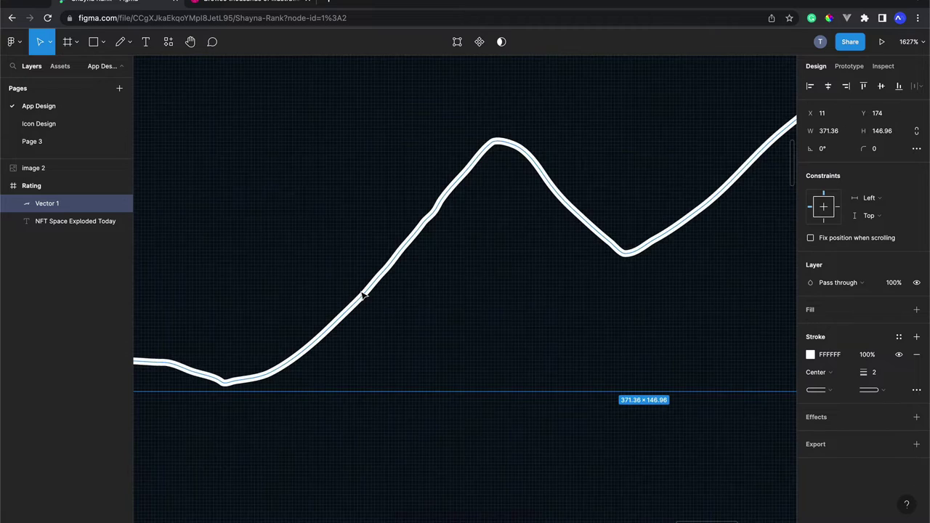
{"action": "scroll", "coordinate": [363, 294], "scroll_direction": "down", "scroll_amount": 2}
{"action": "scroll", "coordinate": [364, 294], "scroll_direction": "down", "scroll_amount": 3}
{"action": "scroll", "coordinate": [363, 295], "scroll_direction": "down", "scroll_amount": 3}
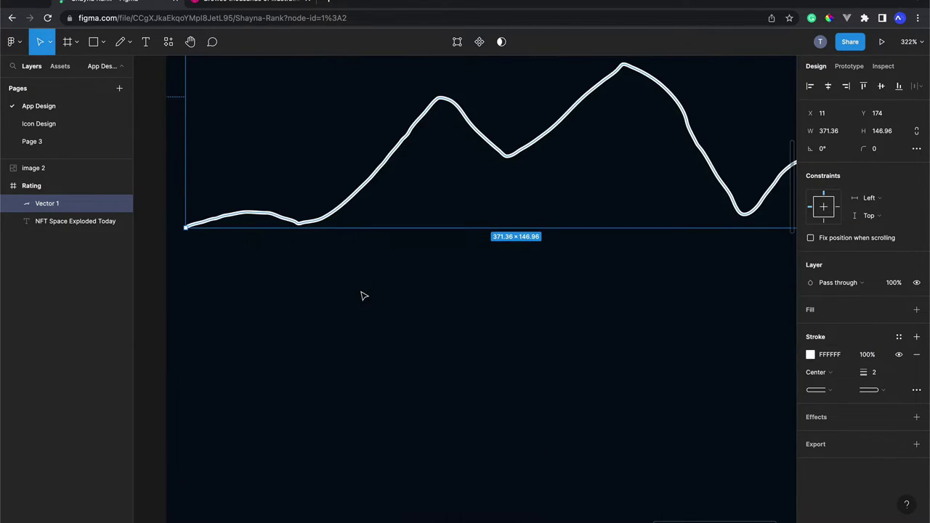
{"action": "scroll", "coordinate": [363, 295], "scroll_direction": "down", "scroll_amount": 2}
{"action": "left_click", "coordinate": [363, 317]}
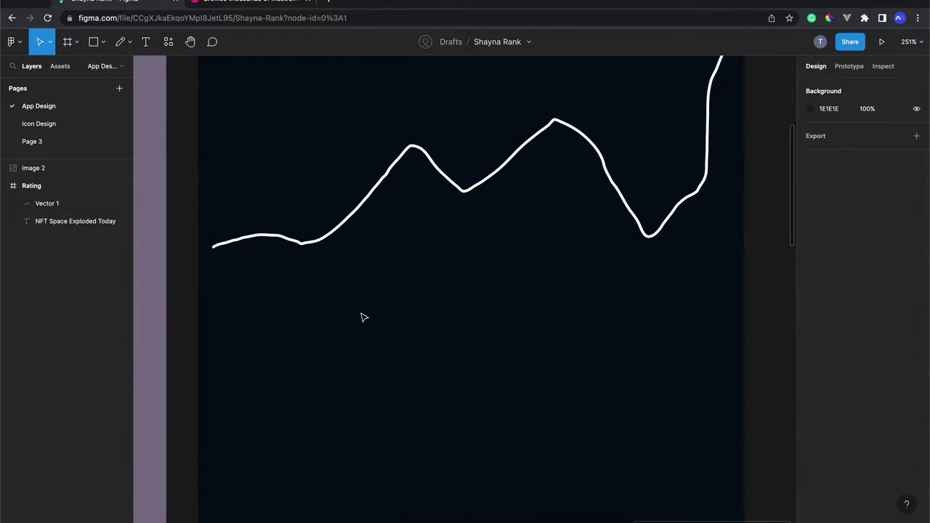
{"action": "scroll", "coordinate": [363, 317], "scroll_direction": "down", "scroll_amount": 3}
Draw a second stepped freehand line below the first with the Pencil.
{"action": "left_click", "coordinate": [122, 42]}
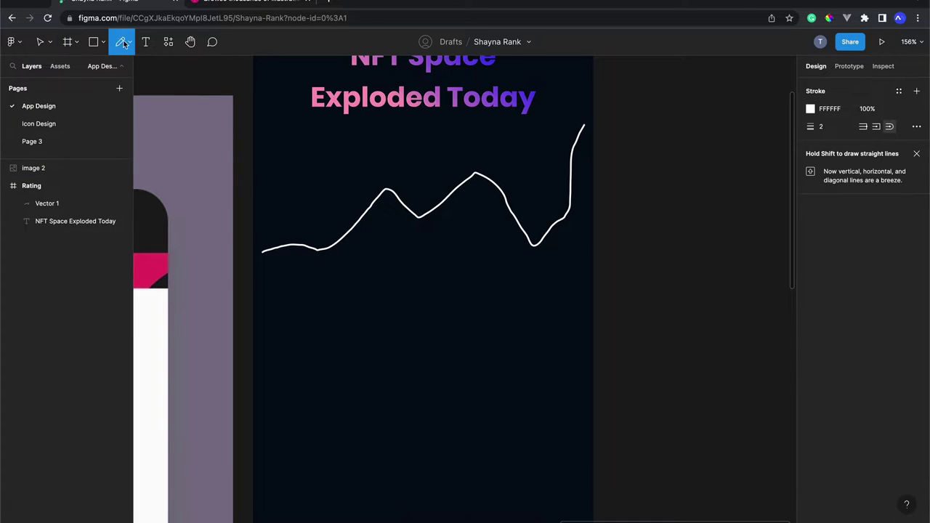
{"action": "left_click_drag", "start_coordinate": [277, 367], "coordinate": [340, 334]}
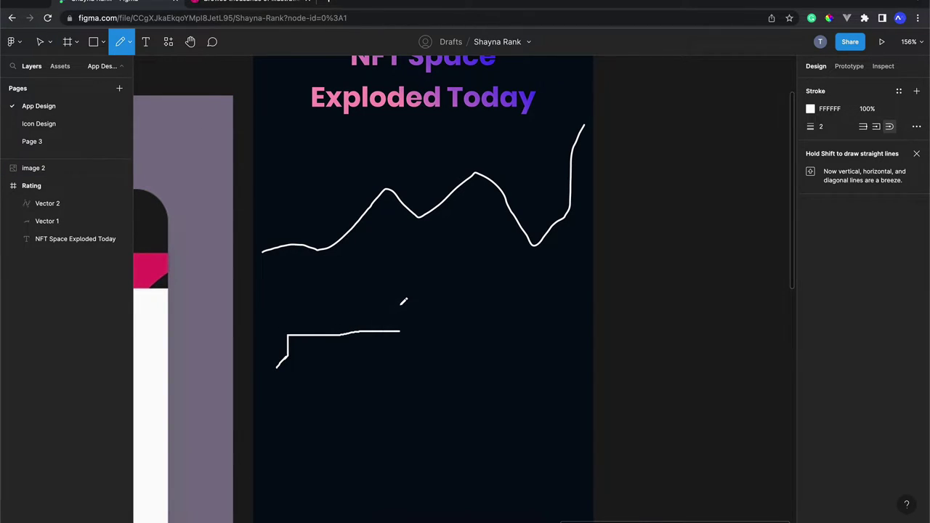
{"action": "mouse_move", "coordinate": [401, 304]}
{"action": "left_mouse_down"}
{"action": "mouse_move", "coordinate": [435, 280]}
{"action": "mouse_move", "coordinate": [486, 296]}
{"action": "mouse_move", "coordinate": [541, 270]}
{"action": "mouse_move", "coordinate": [562, 273]}
{"action": "left_mouse_up"}
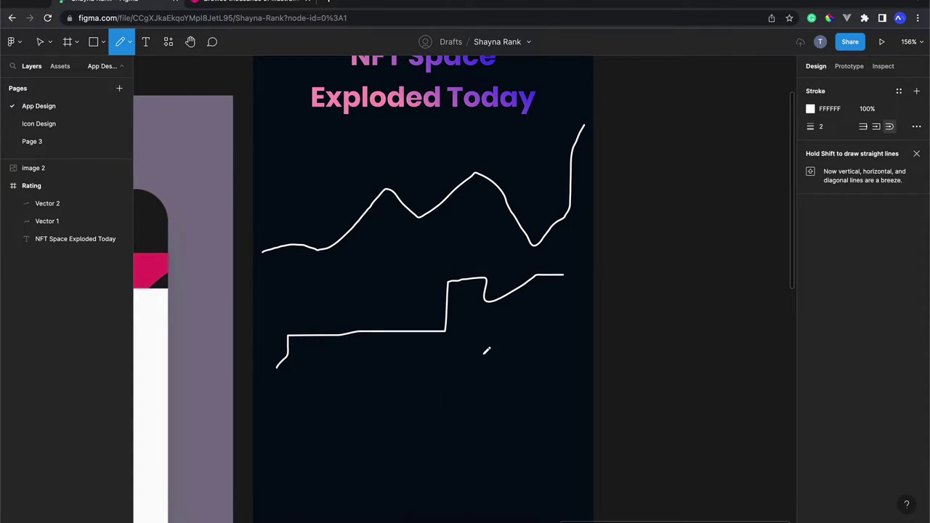
{"action": "scroll", "coordinate": [452, 340], "scroll_direction": "up", "scroll_amount": 3}
{"action": "scroll", "coordinate": [449, 340], "scroll_direction": "up", "scroll_amount": 2}
Delete the stepped line and then the wavy freehand line.
{"action": "key", "text": "v"}
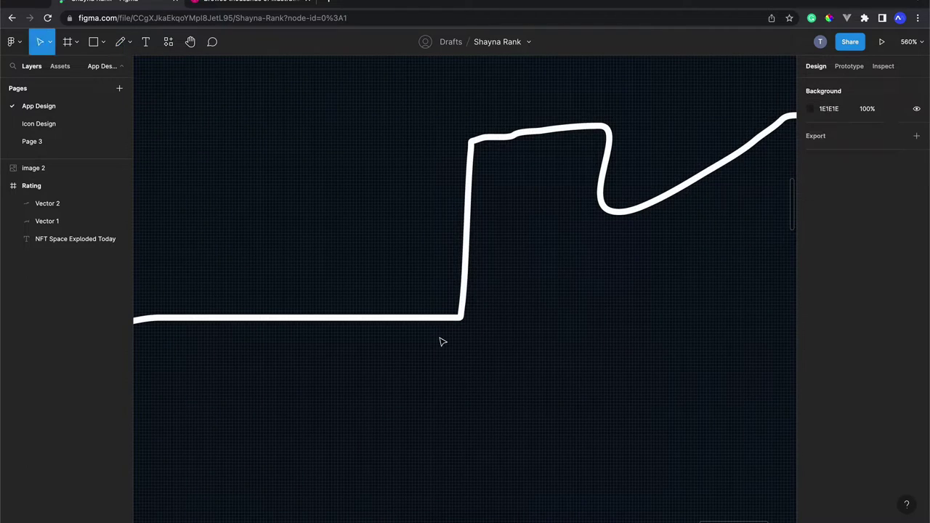
{"action": "scroll", "coordinate": [442, 342], "scroll_direction": "down", "scroll_amount": 5}
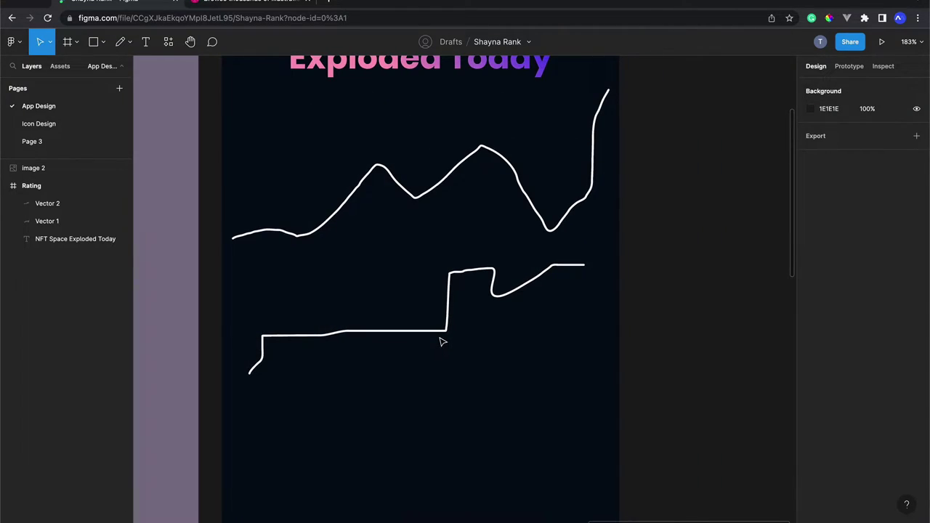
{"action": "left_click", "coordinate": [459, 280]}
{"action": "key", "text": "Delete"}
{"action": "scroll", "coordinate": [446, 256], "scroll_direction": "up", "scroll_amount": 2}
{"action": "left_click", "coordinate": [443, 252]}
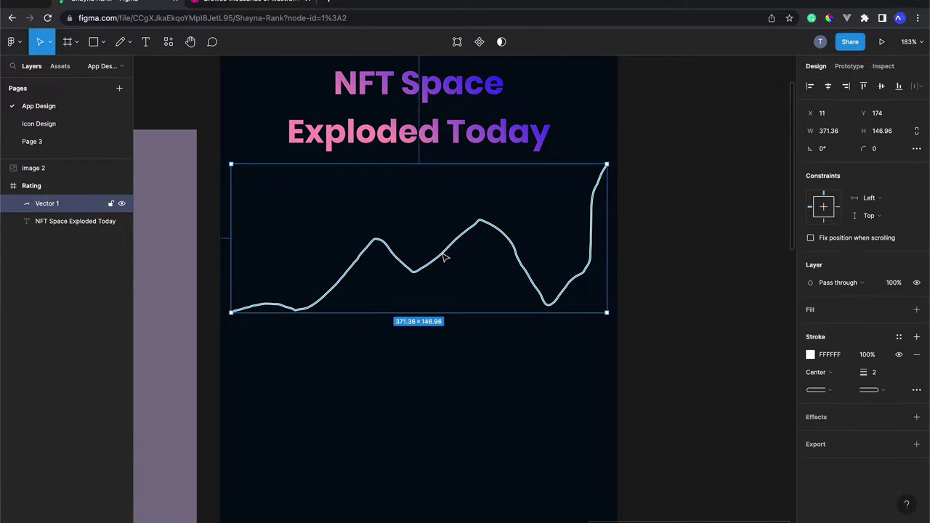
{"action": "key", "text": "Delete"}
Browse the Dribbble Illustration search results.
{"action": "left_click", "coordinate": [285, 8]}
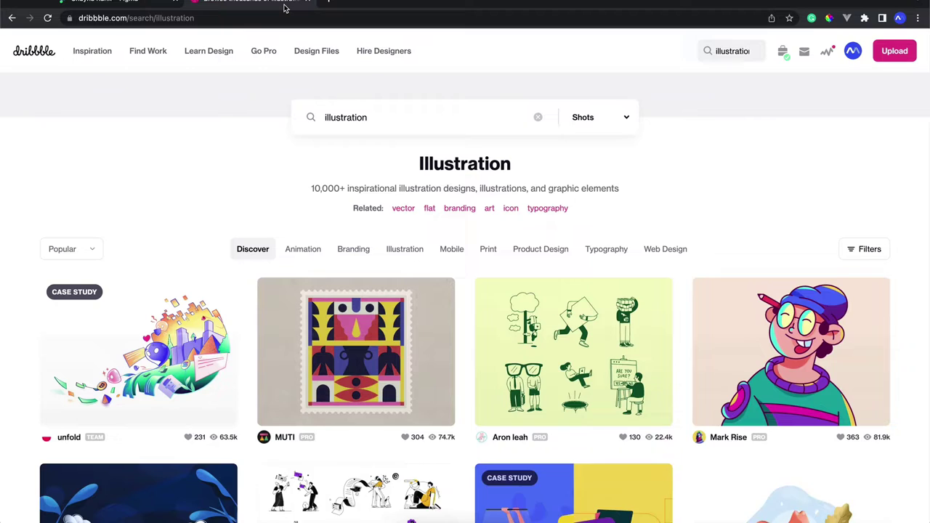
{"action": "scroll", "coordinate": [396, 252], "scroll_direction": "down", "scroll_amount": 3}
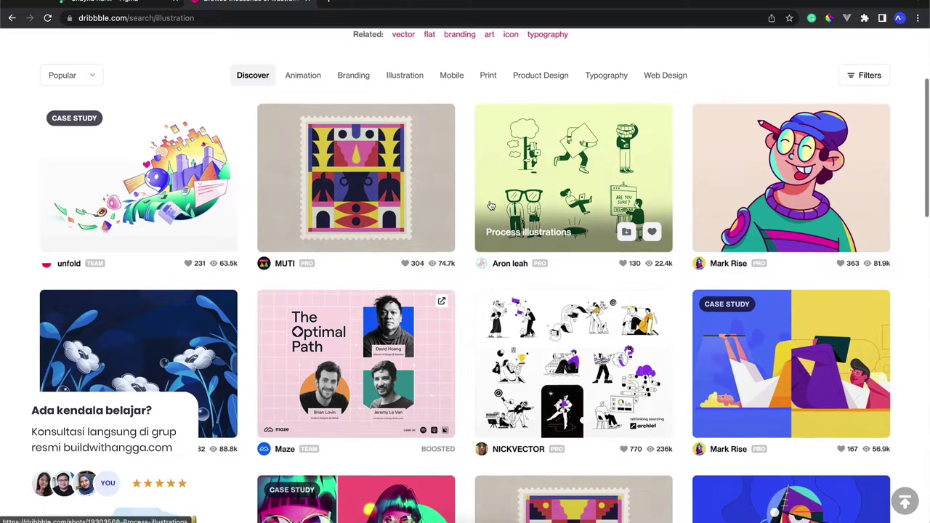
{"action": "scroll", "coordinate": [479, 200], "scroll_direction": "down", "scroll_amount": 3}
{"action": "scroll", "coordinate": [491, 206], "scroll_direction": "down", "scroll_amount": 5}
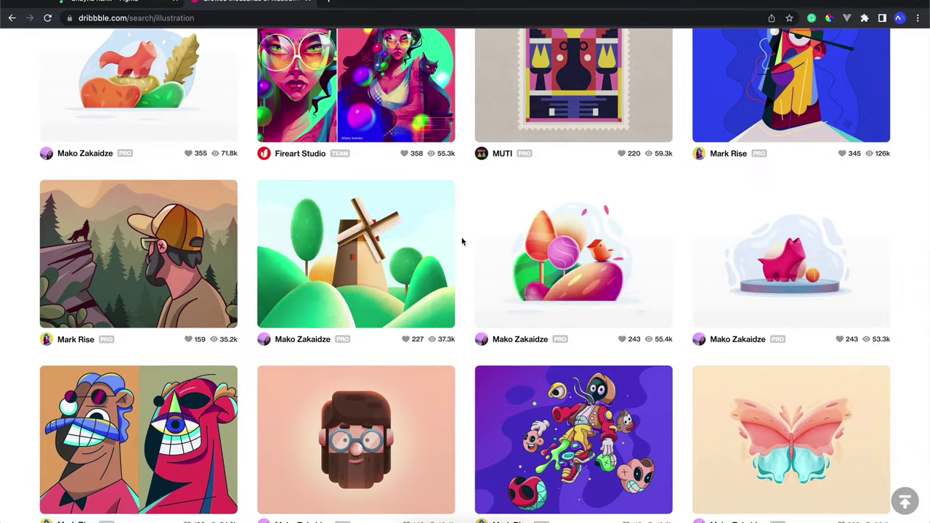
{"action": "scroll", "coordinate": [462, 240], "scroll_direction": "down", "scroll_amount": 3}
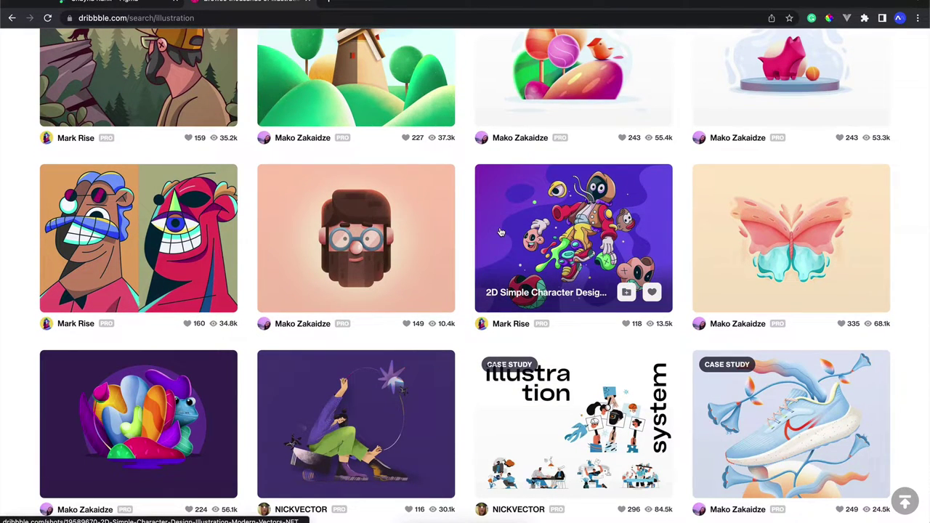
{"action": "scroll", "coordinate": [459, 263], "scroll_direction": "down", "scroll_amount": 3}
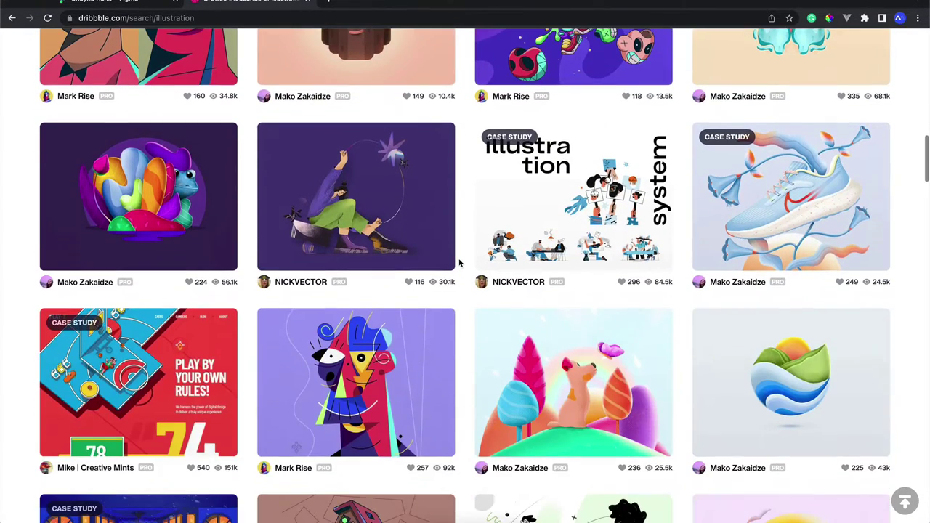
{"action": "scroll", "coordinate": [459, 263], "scroll_direction": "down", "scroll_amount": 2}
{"action": "scroll", "coordinate": [459, 263], "scroll_direction": "down", "scroll_amount": 2}
{"action": "scroll", "coordinate": [459, 263], "scroll_direction": "down", "scroll_amount": 2}
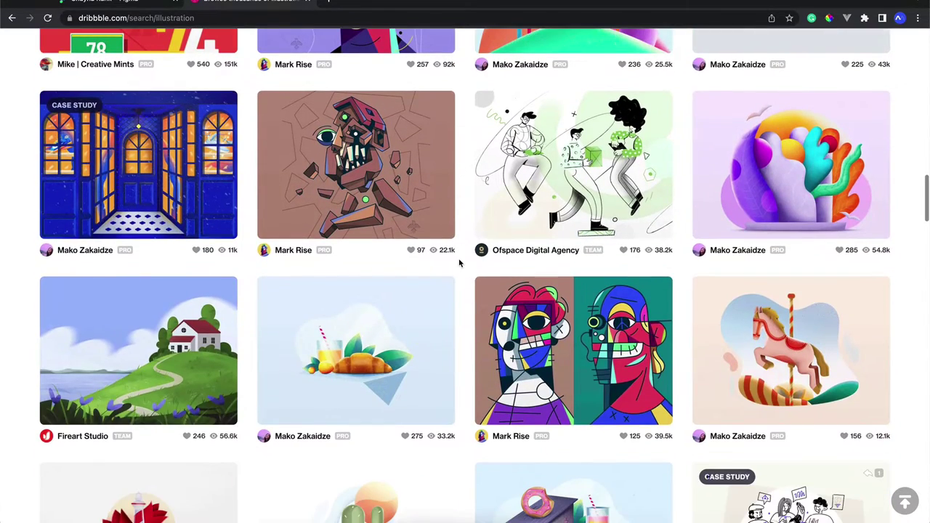
{"action": "scroll", "coordinate": [459, 263], "scroll_direction": "up", "scroll_amount": 1}
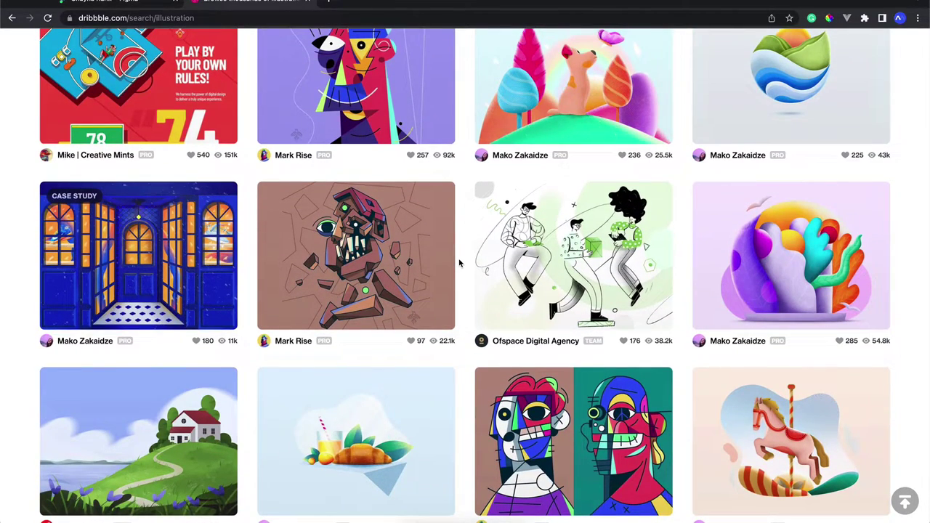
{"action": "scroll", "coordinate": [459, 263], "scroll_direction": "down", "scroll_amount": 3}
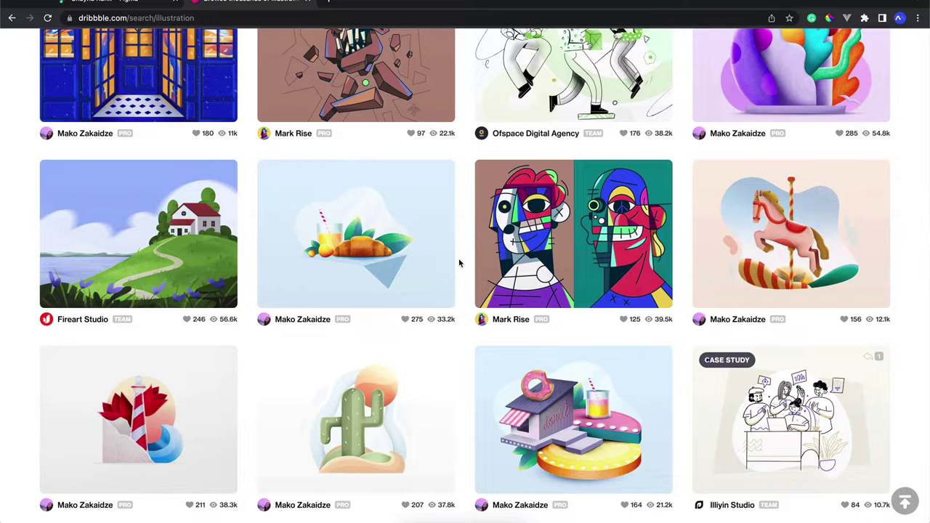
{"action": "scroll", "coordinate": [459, 262], "scroll_direction": "down", "scroll_amount": 2}
{"action": "scroll", "coordinate": [459, 263], "scroll_direction": "down", "scroll_amount": 2}
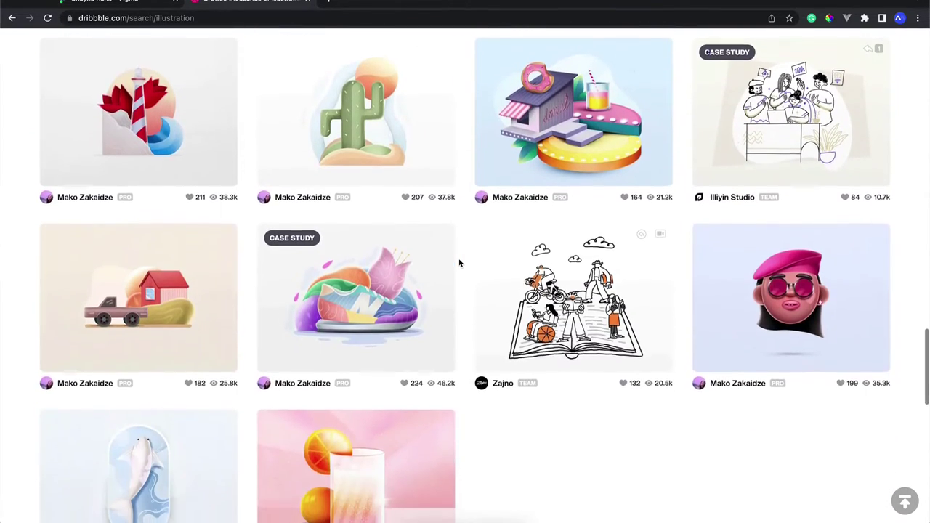
{"action": "scroll", "coordinate": [459, 263], "scroll_direction": "down", "scroll_amount": 2}
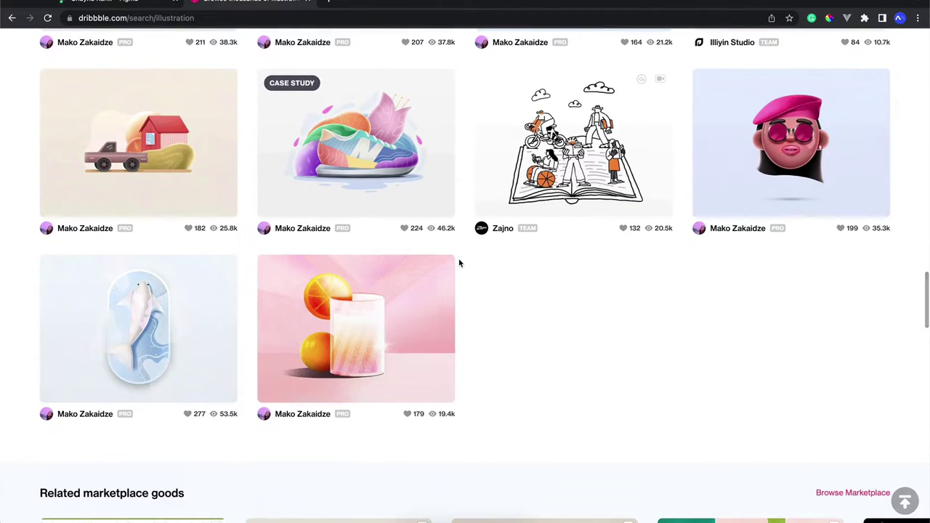
{"action": "scroll", "coordinate": [459, 263], "scroll_direction": "down", "scroll_amount": 3}
{"action": "scroll", "coordinate": [459, 263], "scroll_direction": "up", "scroll_amount": 2}
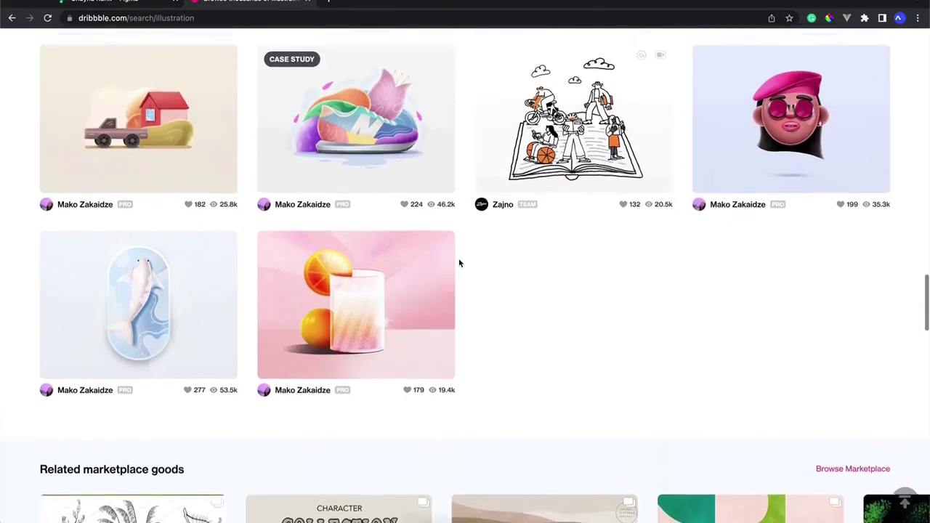
{"action": "scroll", "coordinate": [459, 263], "scroll_direction": "up", "scroll_amount": 2}
{"action": "scroll", "coordinate": [459, 263], "scroll_direction": "up", "scroll_amount": 5}
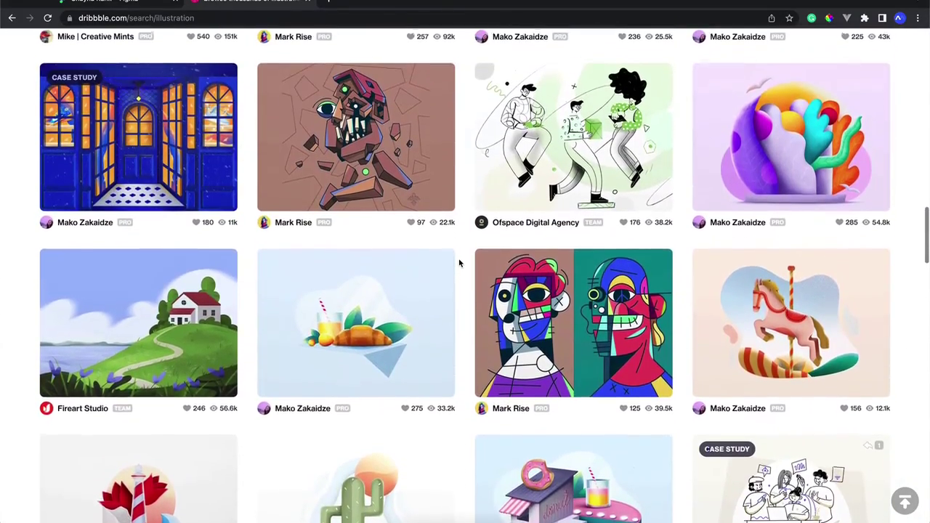
{"action": "scroll", "coordinate": [459, 263], "scroll_direction": "up", "scroll_amount": 3}
{"action": "scroll", "coordinate": [459, 263], "scroll_direction": "down", "scroll_amount": 2}
{"action": "scroll", "coordinate": [459, 263], "scroll_direction": "up", "scroll_amount": 3}
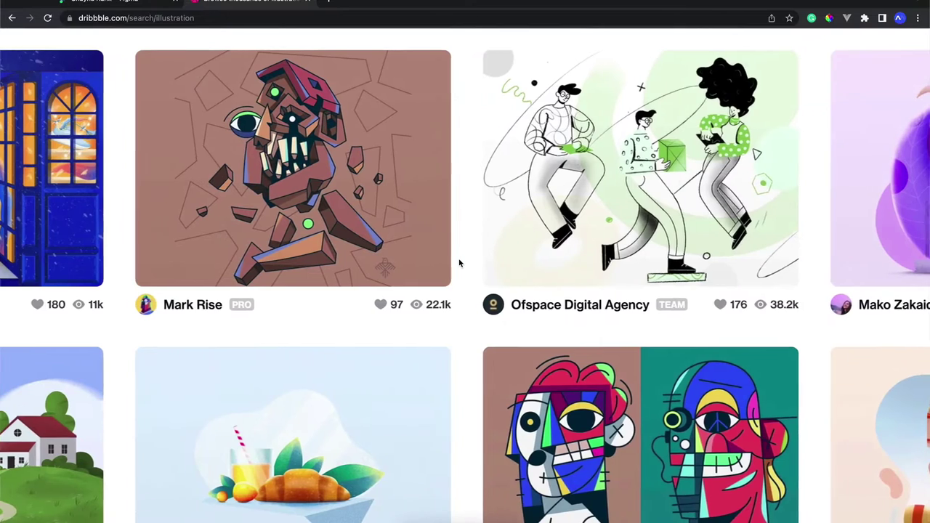
{"action": "scroll", "coordinate": [459, 263], "scroll_direction": "up", "scroll_amount": 3}
{"action": "scroll", "coordinate": [459, 263], "scroll_direction": "up", "scroll_amount": 3}
{"action": "scroll", "coordinate": [459, 263], "scroll_direction": "up", "scroll_amount": 2}
{"action": "scroll", "coordinate": [459, 263], "scroll_direction": "right", "scroll_amount": 1}
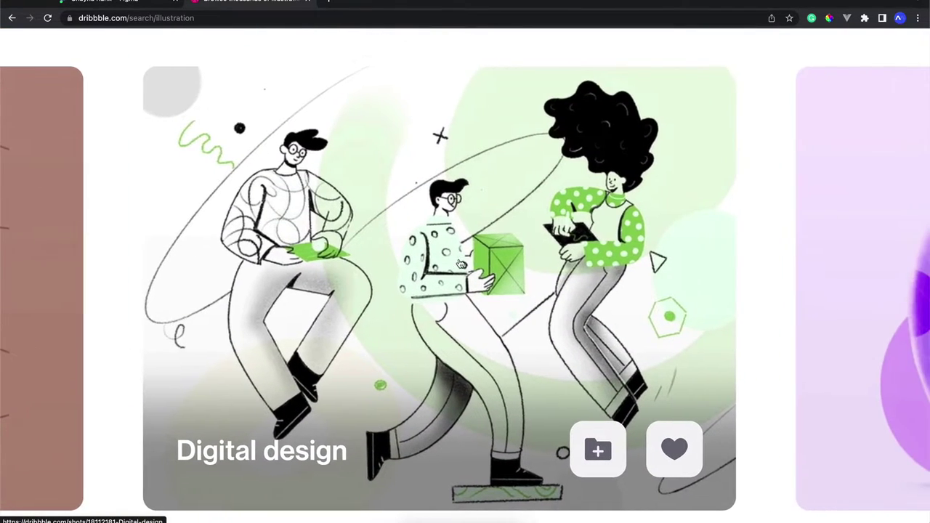
{"action": "scroll", "coordinate": [456, 272], "scroll_direction": "right", "scroll_amount": 1}
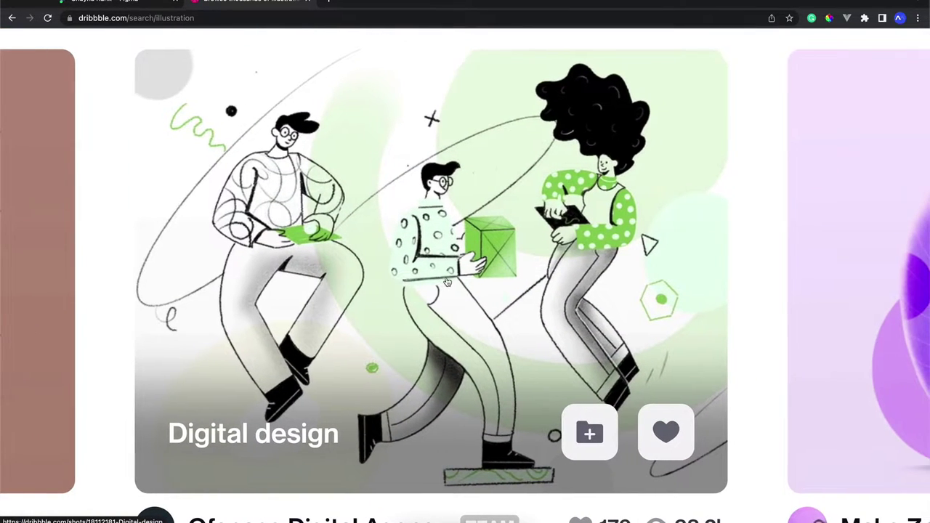
Open the Digital design shot, copy its image, and return to the Figma file.
{"action": "left_click", "coordinate": [451, 234]}
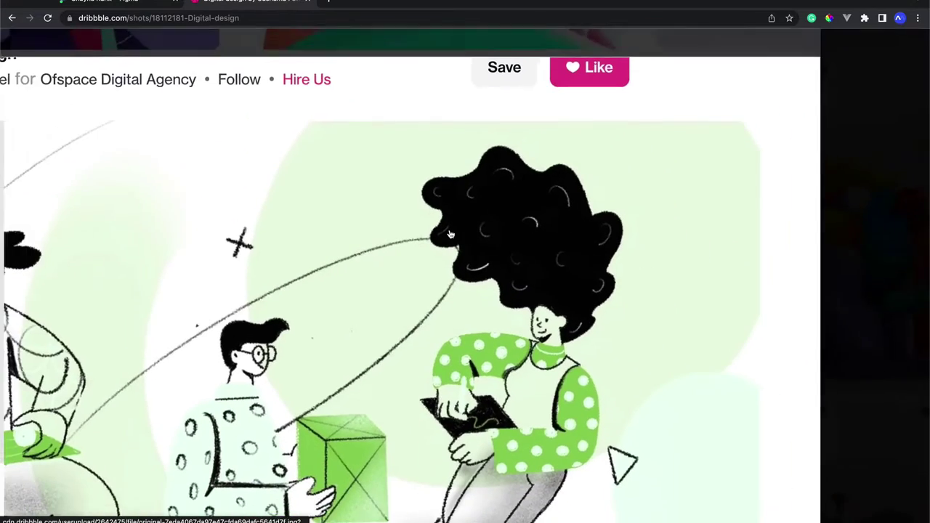
{"action": "scroll", "coordinate": [450, 234], "scroll_direction": "down", "scroll_amount": 1}
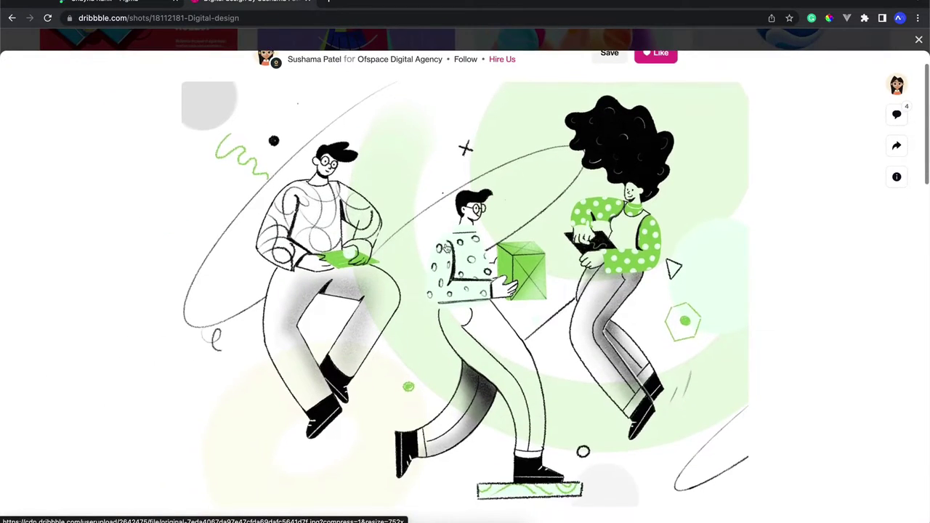
{"action": "right_click", "coordinate": [440, 276]}
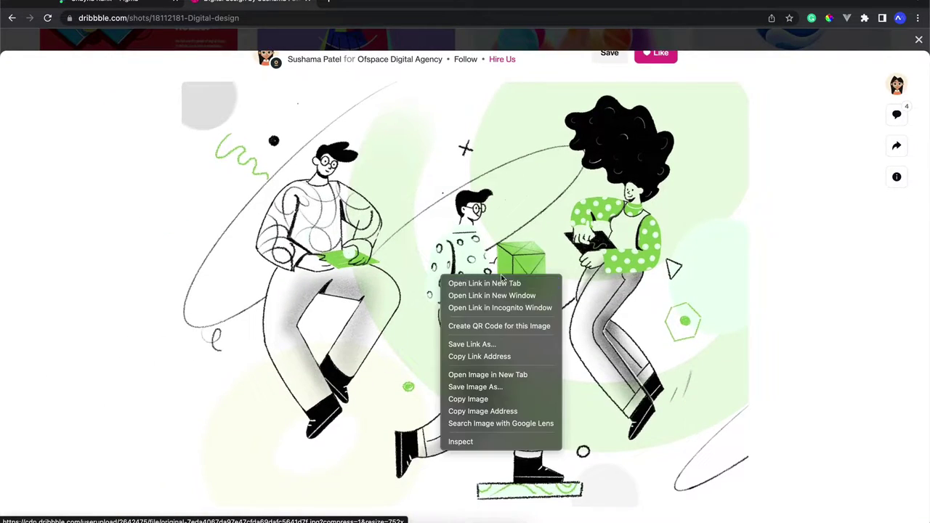
{"action": "left_click", "coordinate": [489, 404]}
{"action": "left_click", "coordinate": [116, 4]}
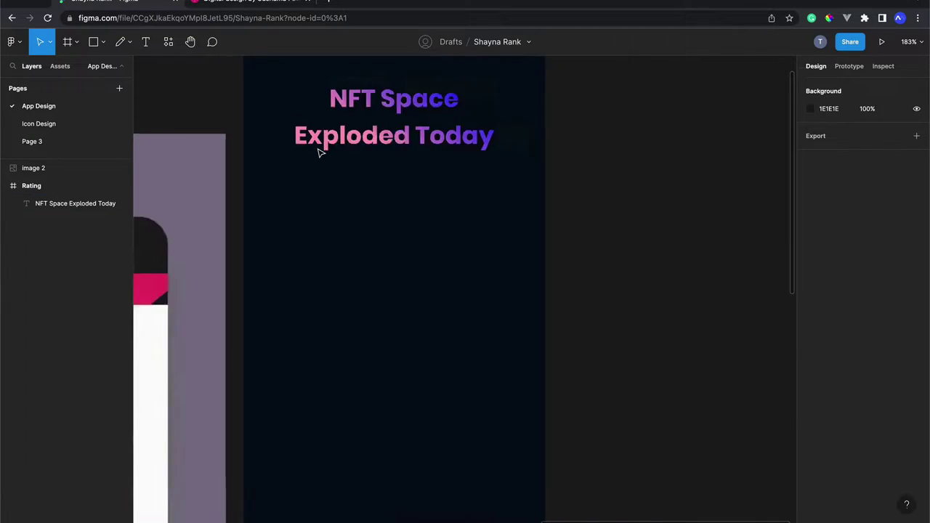
Paste the Digital design illustration onto the canvas and zoom in on it.
{"action": "scroll", "coordinate": [319, 151], "scroll_direction": "down", "scroll_amount": 5}
{"action": "scroll", "coordinate": [378, 175], "scroll_direction": "right", "scroll_amount": 2}
{"action": "key", "text": "ctrl+v"}
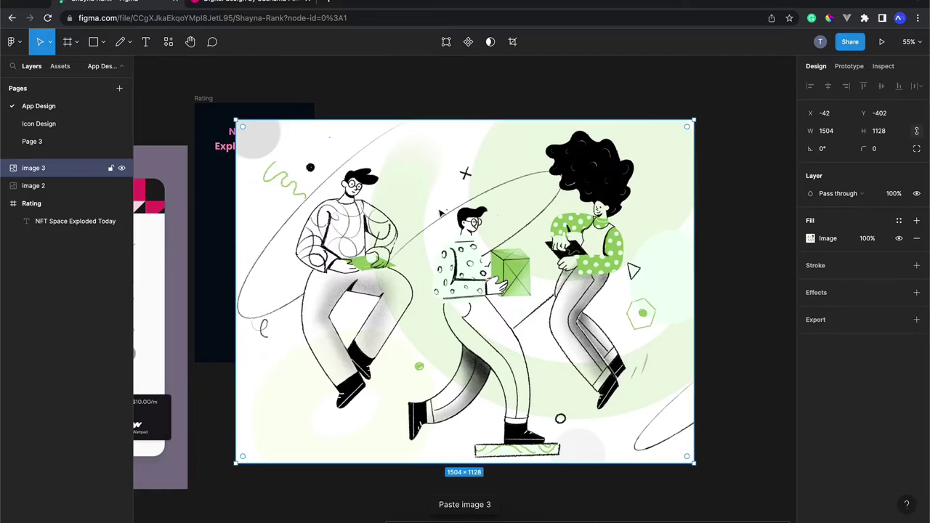
{"action": "scroll", "coordinate": [438, 202], "scroll_direction": "up", "scroll_amount": 5}
{"action": "scroll", "coordinate": [461, 201], "scroll_direction": "down", "scroll_amount": 2}
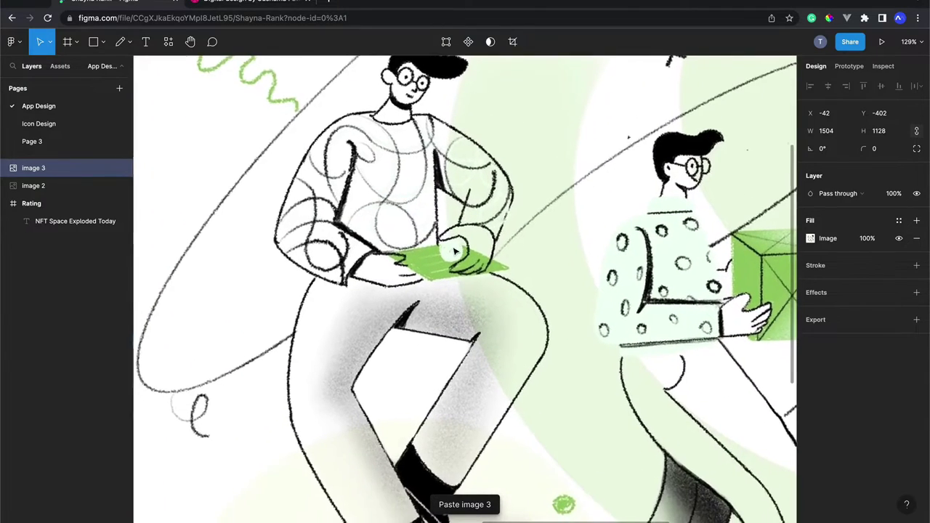
{"action": "scroll", "coordinate": [458, 218], "scroll_direction": "up", "scroll_amount": 1}
{"action": "scroll", "coordinate": [455, 251], "scroll_direction": "up", "scroll_amount": 3}
{"action": "scroll", "coordinate": [455, 250], "scroll_direction": "up", "scroll_amount": 1}
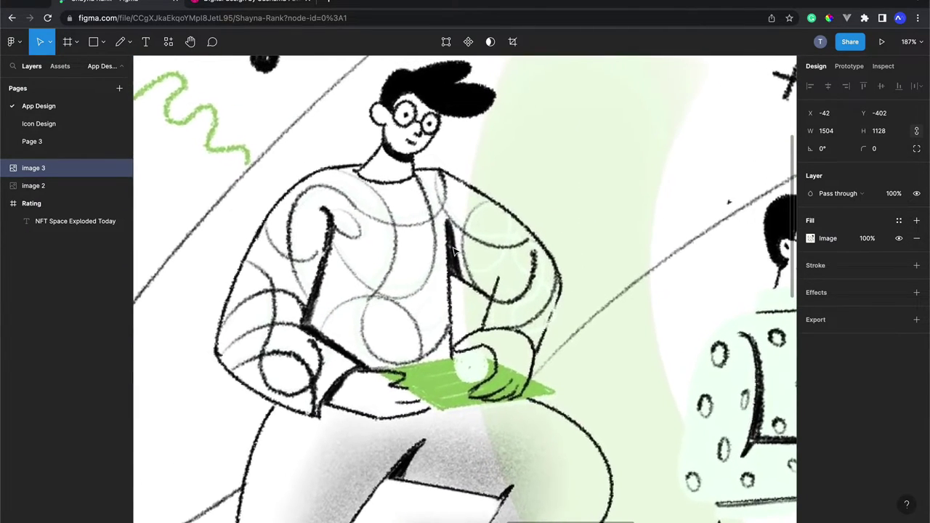
Trace the left figure's collar, shoulder and lower arm with a freehand Pencil stroke.
{"action": "left_click", "coordinate": [120, 41]}
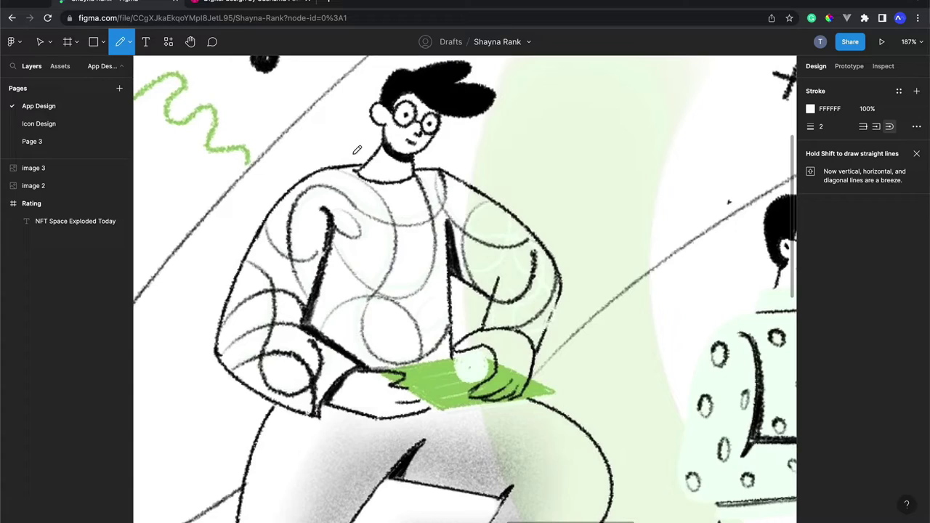
{"action": "left_click_drag", "start_coordinate": [362, 168], "coordinate": [335, 167]}
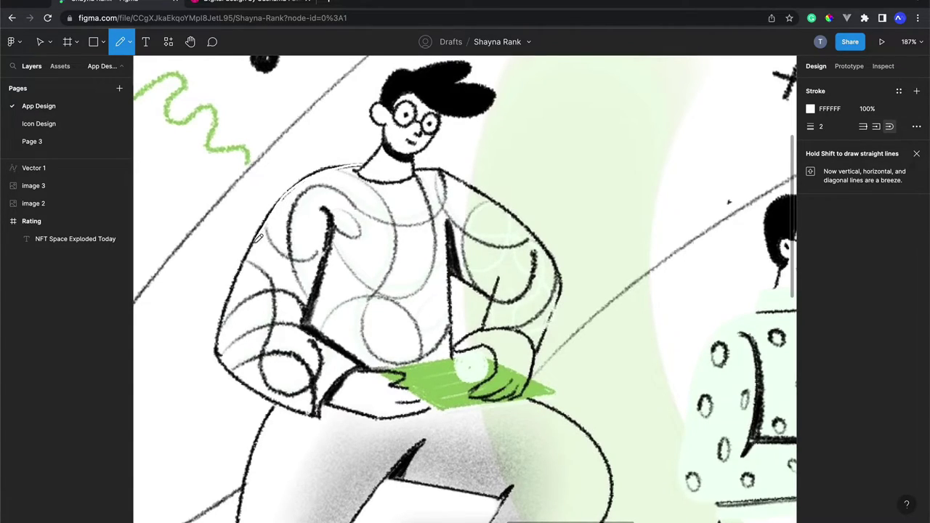
{"action": "left_click_drag", "start_coordinate": [257, 240], "coordinate": [223, 320]}
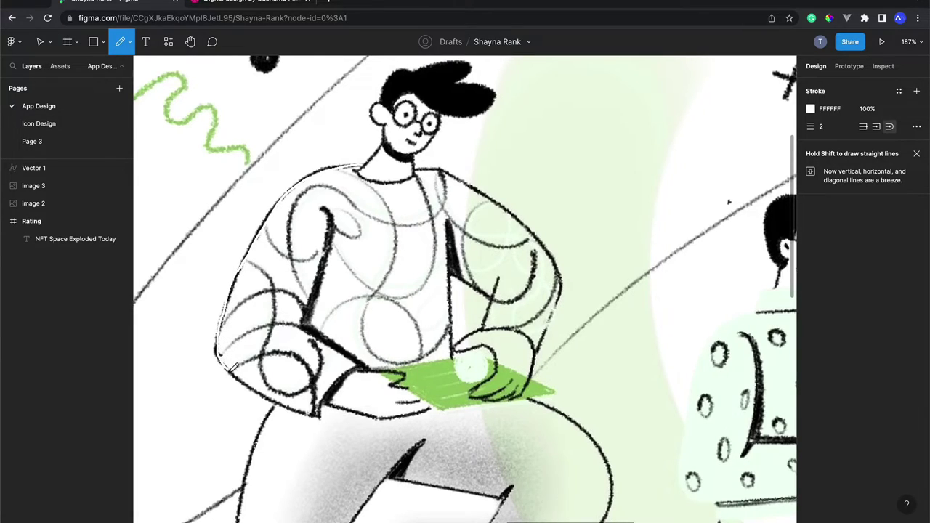
{"action": "mouse_move", "coordinate": [234, 368]}
{"action": "left_mouse_down"}
{"action": "mouse_move", "coordinate": [315, 417]}
{"action": "mouse_move", "coordinate": [342, 402]}
{"action": "left_mouse_up"}
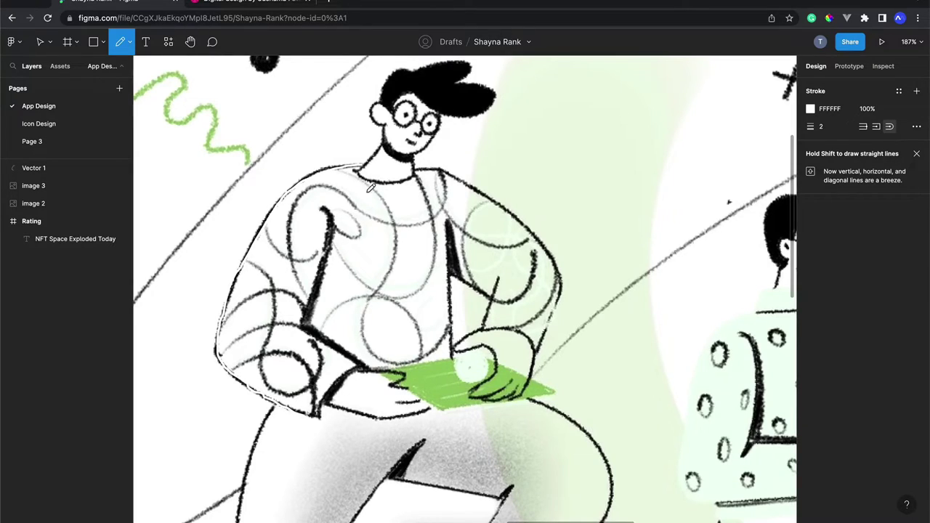
{"action": "key", "text": "Escape"}
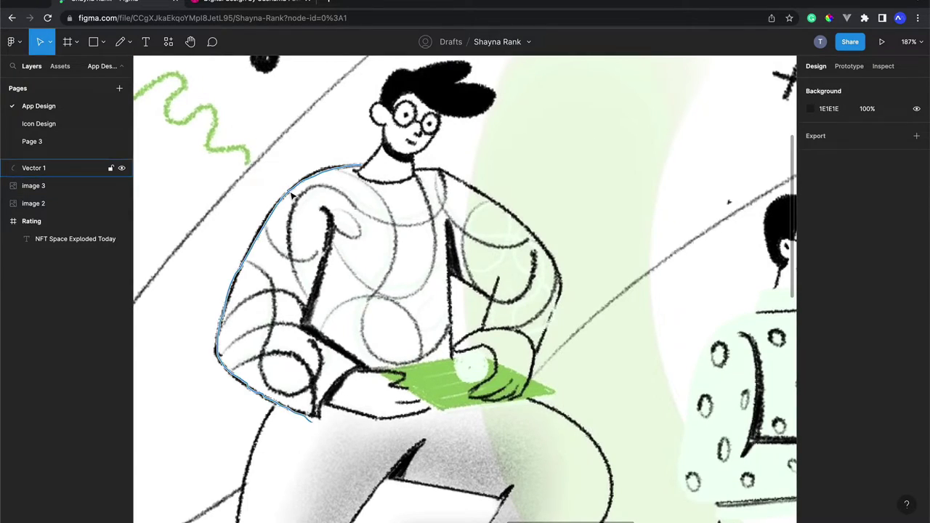
Give the freehand arm stroke (Vector 1) a red FF0000 stroke with weight 4.
{"action": "left_click", "coordinate": [283, 188]}
{"action": "left_click", "coordinate": [812, 266]}
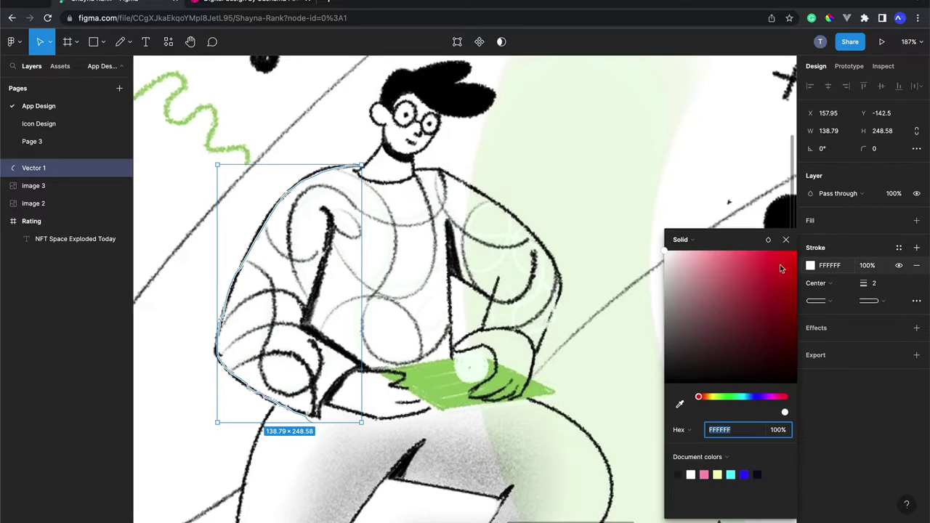
{"action": "left_click", "coordinate": [796, 250]}
{"action": "left_click", "coordinate": [786, 241]}
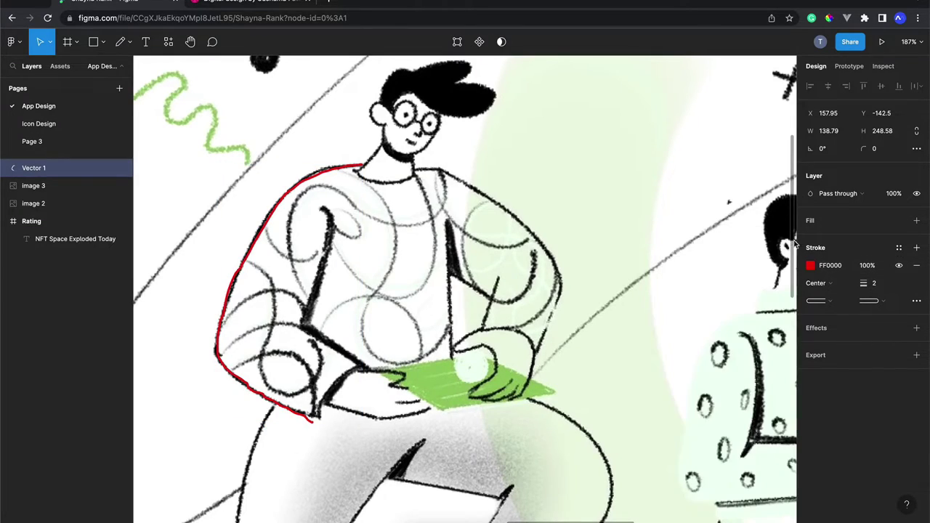
{"action": "left_click", "coordinate": [878, 284]}
{"action": "type", "text": "4"}
{"action": "key", "text": "Return"}
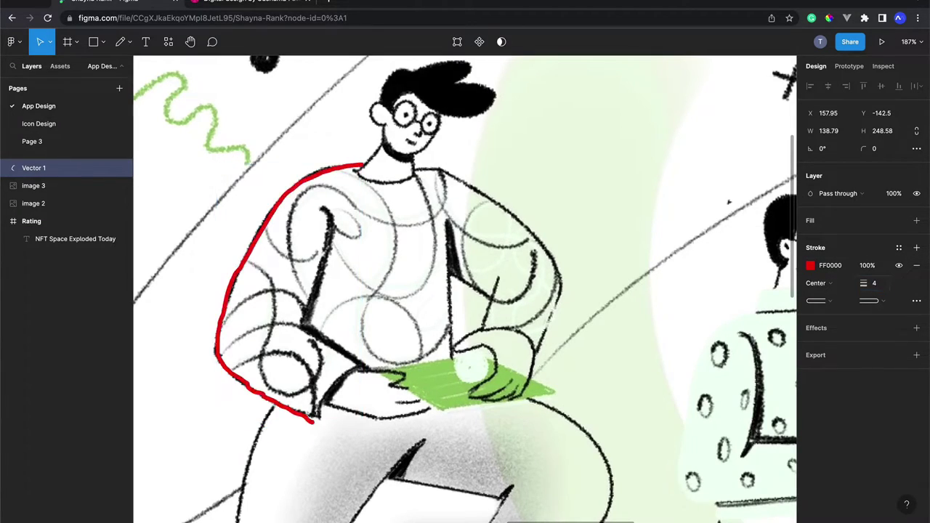
Shift the red stroke left, off the figure's sweater outline.
{"action": "scroll", "coordinate": [303, 239], "scroll_direction": "left", "scroll_amount": 3}
{"action": "left_click_drag", "start_coordinate": [304, 240], "coordinate": [230, 235]}
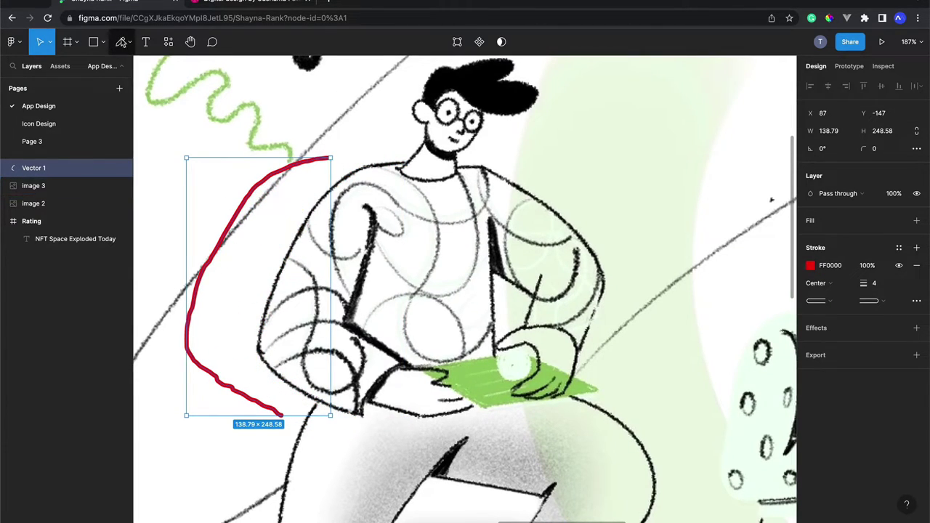
{"action": "left_click", "coordinate": [128, 43]}
Trace the arm's outer edge from the collar down to the hand with a curved Pen path (Vector 2).
{"action": "left_click", "coordinate": [116, 68]}
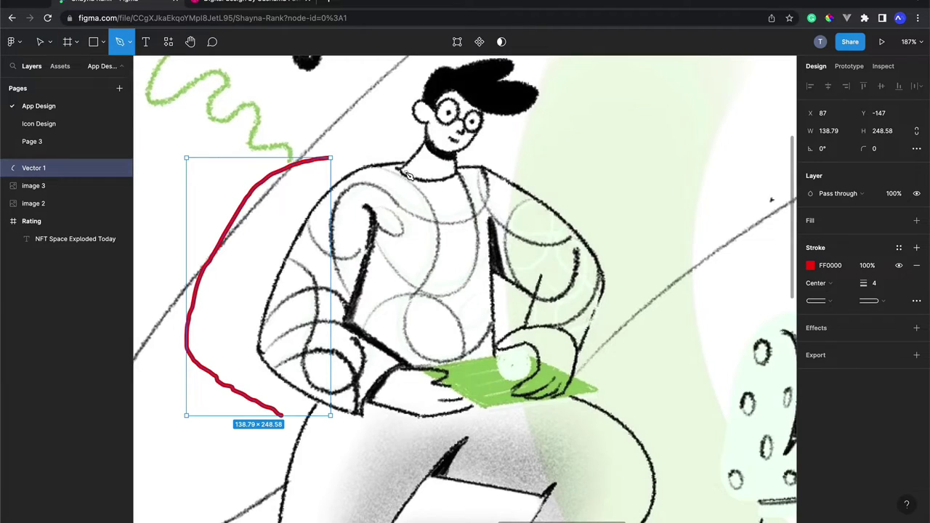
{"action": "left_click", "coordinate": [406, 167]}
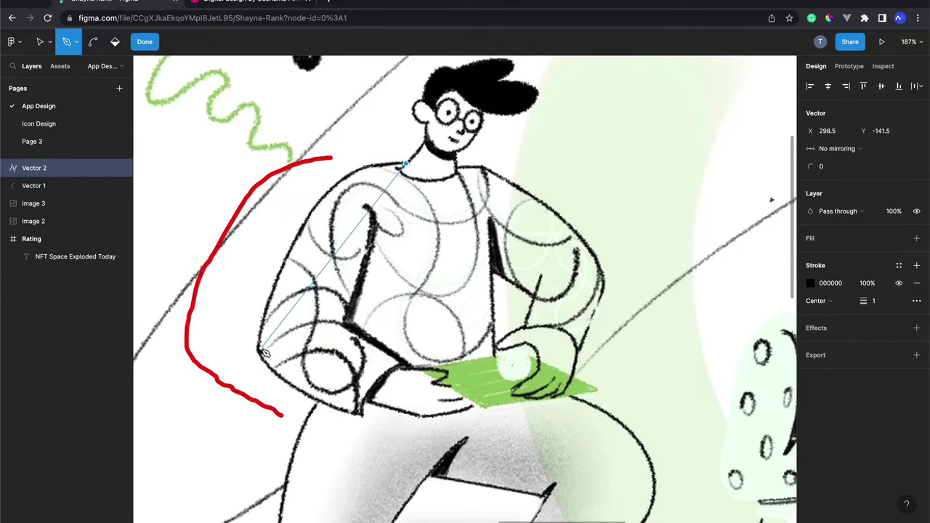
{"action": "left_click_drag", "start_coordinate": [258, 348], "coordinate": [254, 456]}
{"action": "scroll", "coordinate": [253, 456], "scroll_direction": "down", "scroll_amount": 3}
{"action": "scroll", "coordinate": [240, 447], "scroll_direction": "down", "scroll_amount": 2}
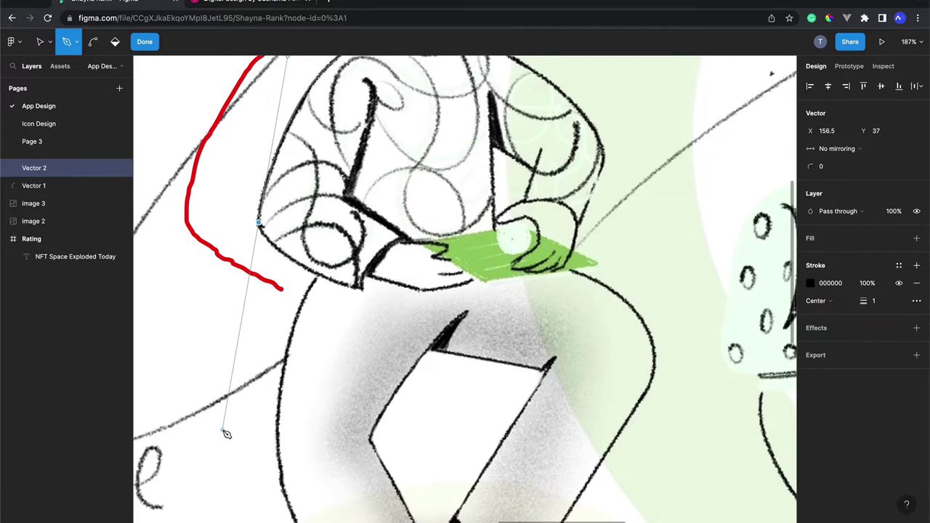
{"action": "scroll", "coordinate": [226, 434], "scroll_direction": "up", "scroll_amount": 3}
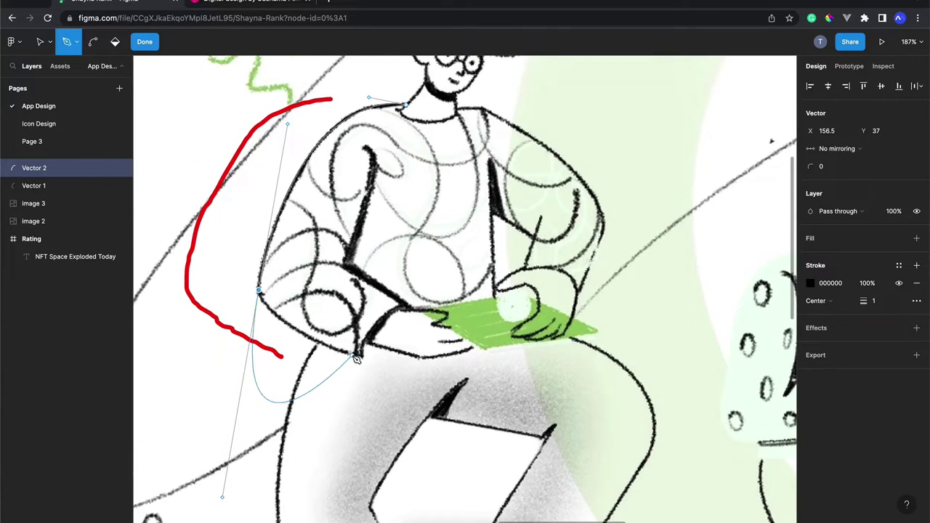
{"action": "key", "text": "Escape"}
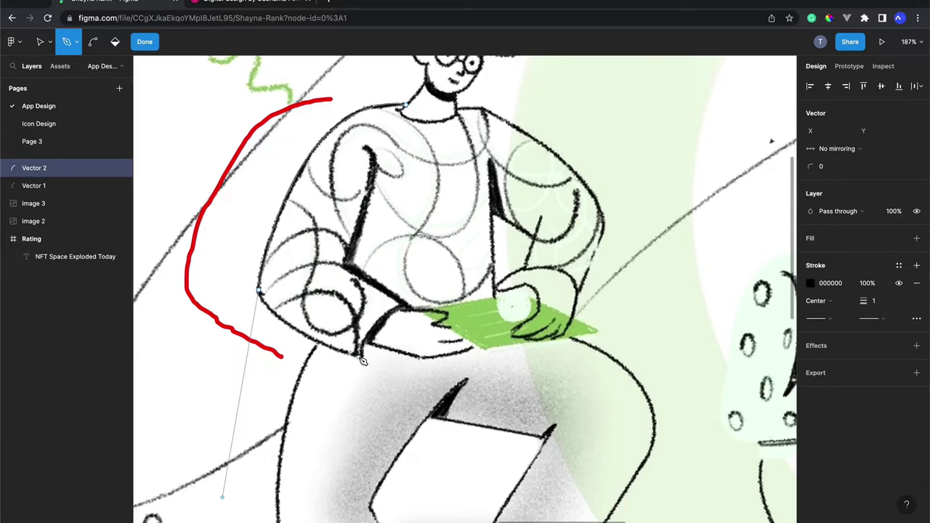
{"action": "mouse_move", "coordinate": [260, 291]}
{"action": "left_mouse_down"}
{"action": "mouse_move", "coordinate": [366, 362]}
{"action": "mouse_move", "coordinate": [448, 383]}
{"action": "left_mouse_up"}
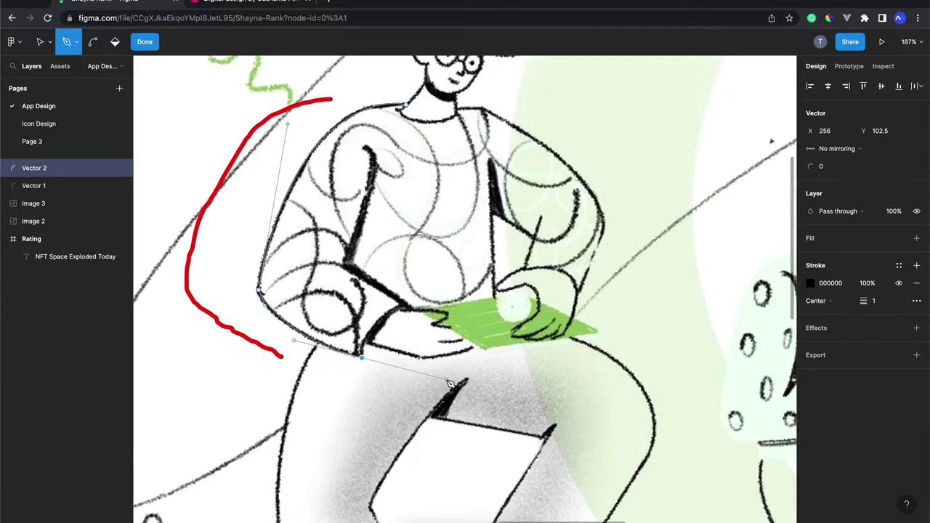
{"action": "key", "text": "Escape"}
{"action": "key", "text": "Escape"}
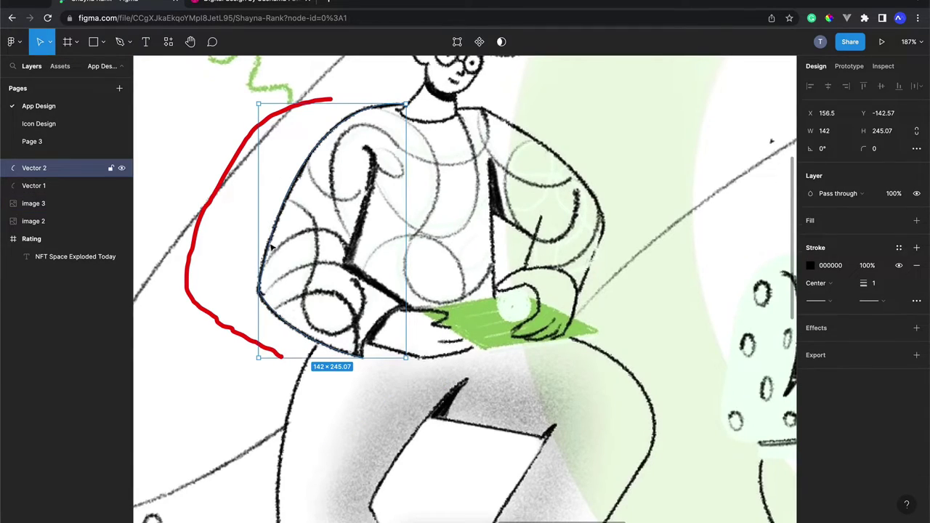
Copy the style properties of the red freehand stroke, Vector 1.
{"action": "left_click", "coordinate": [221, 187]}
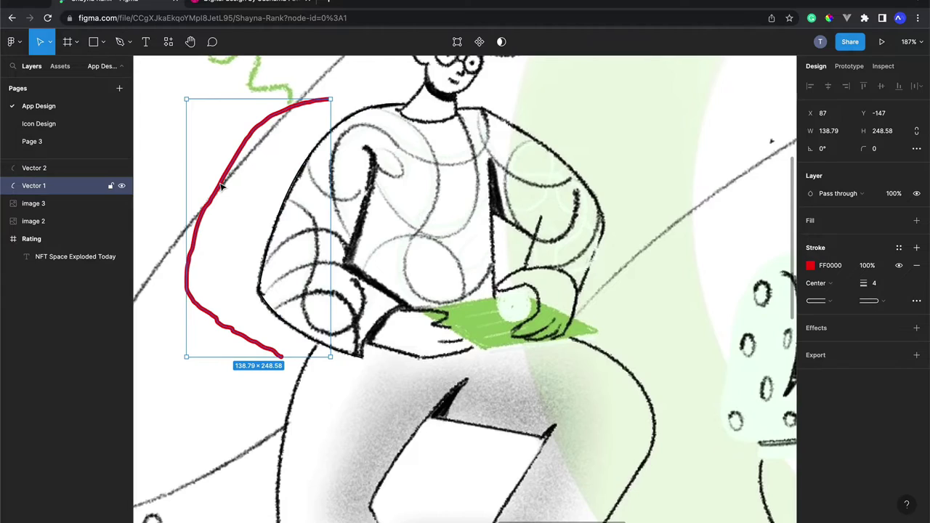
{"action": "right_click", "coordinate": [231, 184]}
{"action": "mouse_move", "coordinate": [275, 230]}
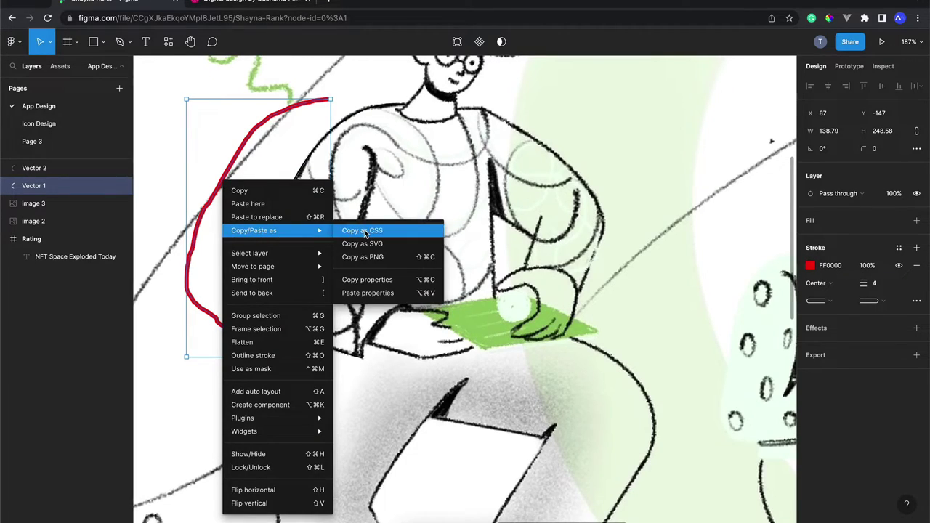
{"action": "left_click", "coordinate": [374, 282]}
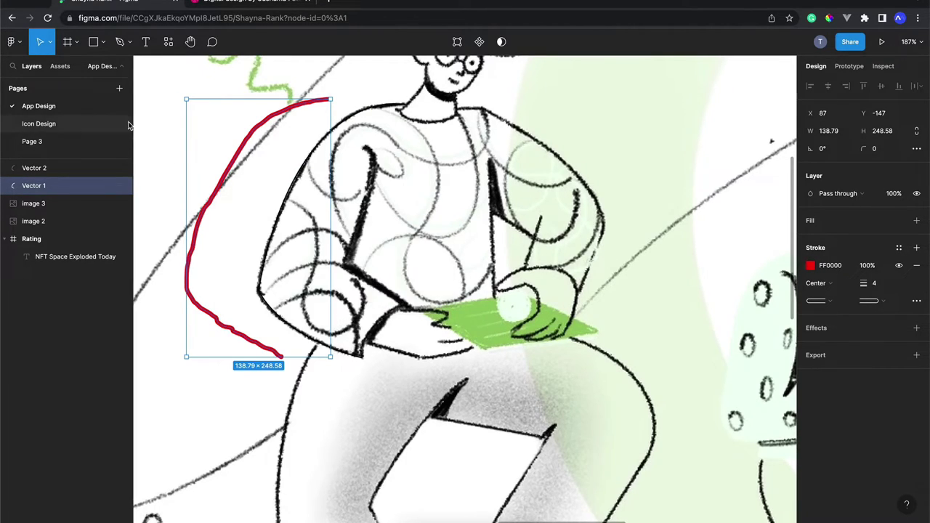
Paste the red 4px stroke onto Vector 2 and move it left beside Vector 1.
{"action": "left_click", "coordinate": [66, 168]}
{"action": "right_click", "coordinate": [70, 167]}
{"action": "mouse_move", "coordinate": [102, 199]}
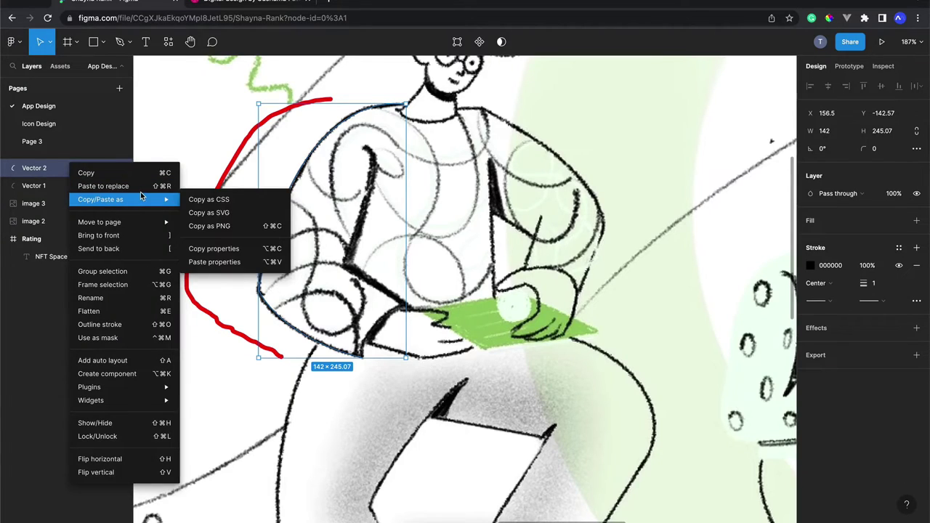
{"action": "left_click", "coordinate": [215, 262]}
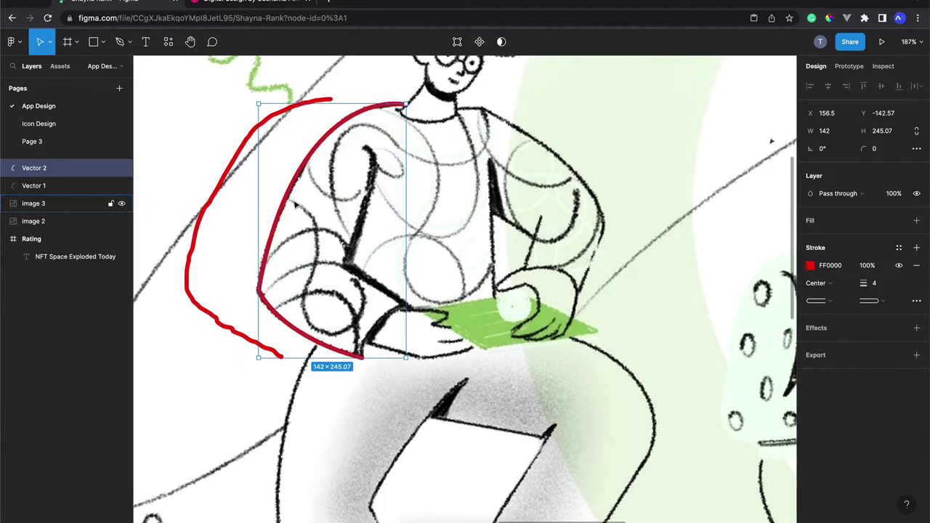
{"action": "left_click_drag", "start_coordinate": [294, 205], "coordinate": [249, 200]}
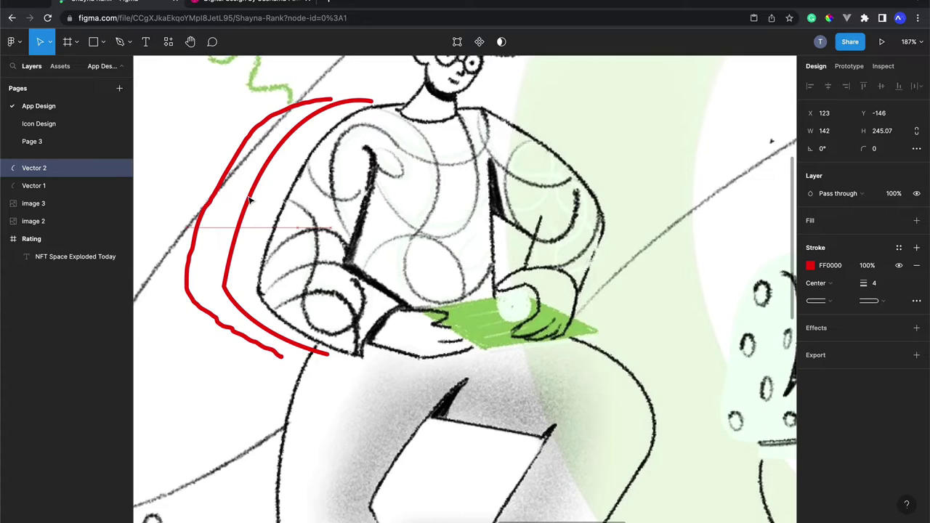
{"action": "scroll", "coordinate": [275, 200], "scroll_direction": "up", "scroll_amount": 3}
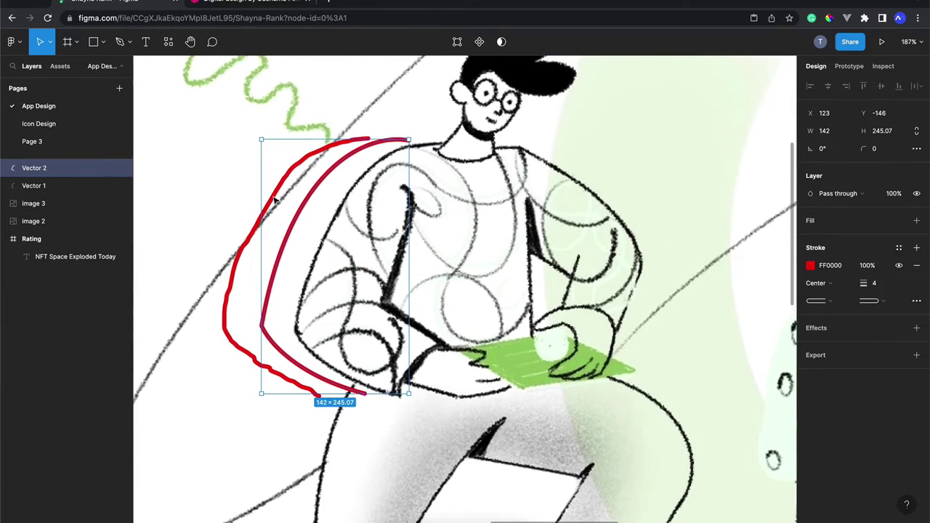
{"action": "scroll", "coordinate": [300, 218], "scroll_direction": "up", "scroll_amount": 3, "text": "ctrl"}
{"action": "scroll", "coordinate": [300, 218], "scroll_direction": "up", "scroll_amount": 3, "text": "ctrl"}
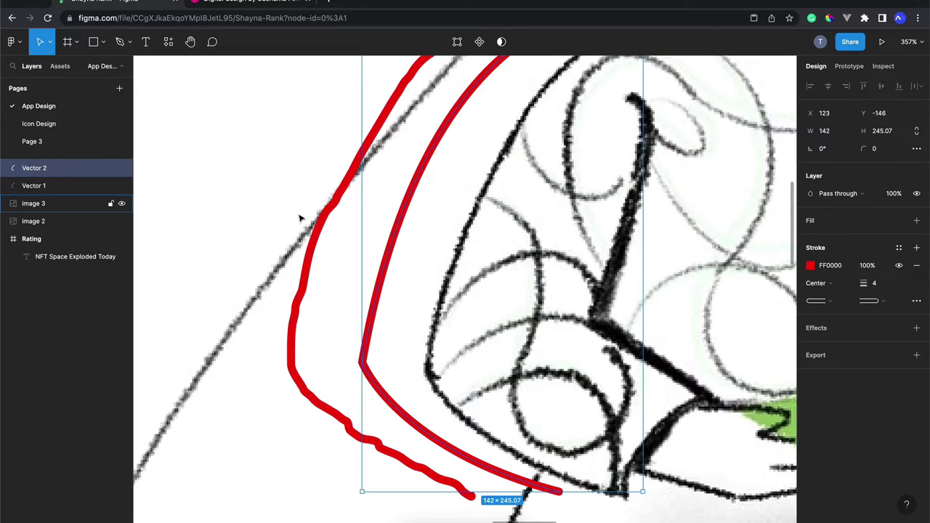
{"action": "scroll", "coordinate": [300, 218], "scroll_direction": "up", "scroll_amount": 2}
{"action": "scroll", "coordinate": [300, 218], "scroll_direction": "right", "scroll_amount": 1}
{"action": "scroll", "coordinate": [300, 218], "scroll_direction": "right", "scroll_amount": 2}
{"action": "scroll", "coordinate": [300, 218], "scroll_direction": "up", "scroll_amount": 1}
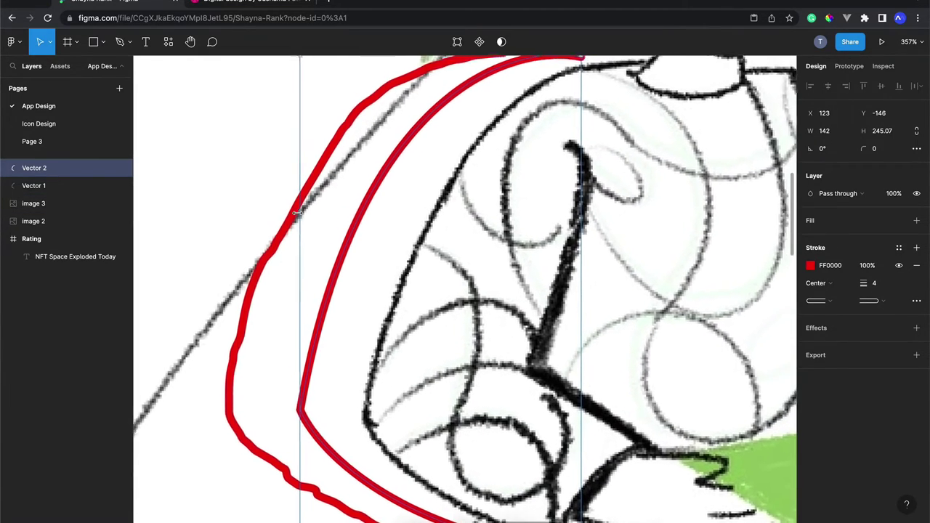
{"action": "scroll", "coordinate": [300, 218], "scroll_direction": "down", "scroll_amount": 5, "text": "ctrl"}
{"action": "scroll", "coordinate": [300, 218], "scroll_direction": "up", "scroll_amount": 5, "text": "ctrl"}
{"action": "scroll", "coordinate": [300, 218], "scroll_direction": "up", "scroll_amount": 1, "text": "ctrl"}
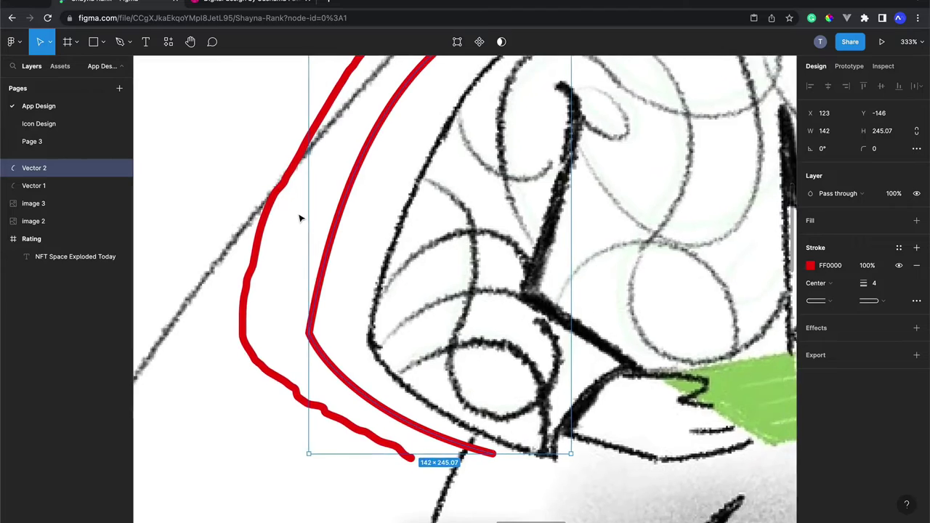
{"action": "scroll", "coordinate": [300, 218], "scroll_direction": "up", "scroll_amount": 2}
{"action": "scroll", "coordinate": [300, 217], "scroll_direction": "right", "scroll_amount": 1}
{"action": "scroll", "coordinate": [300, 218], "scroll_direction": "up", "scroll_amount": 2}
{"action": "scroll", "coordinate": [300, 217], "scroll_direction": "down", "scroll_amount": 3, "text": "ctrl"}
{"action": "scroll", "coordinate": [300, 217], "scroll_direction": "down", "scroll_amount": 1}
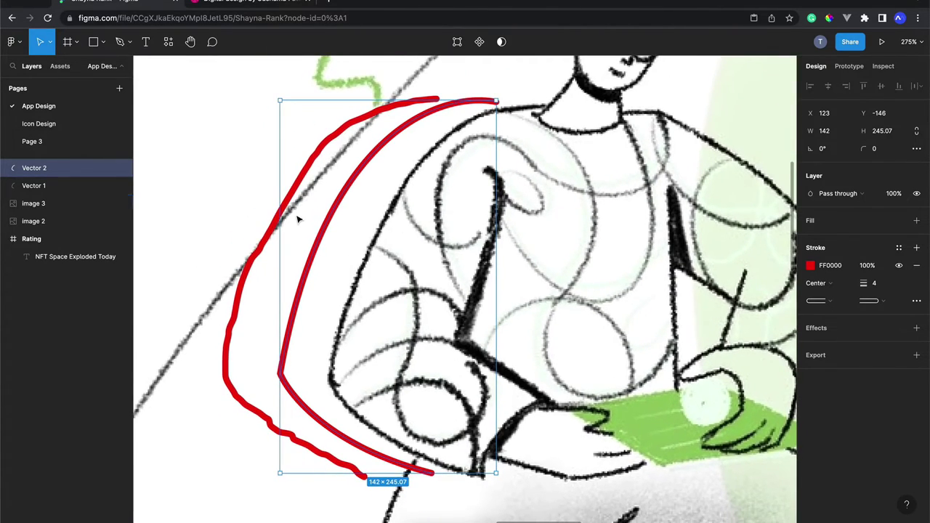
{"action": "left_click", "coordinate": [274, 235]}
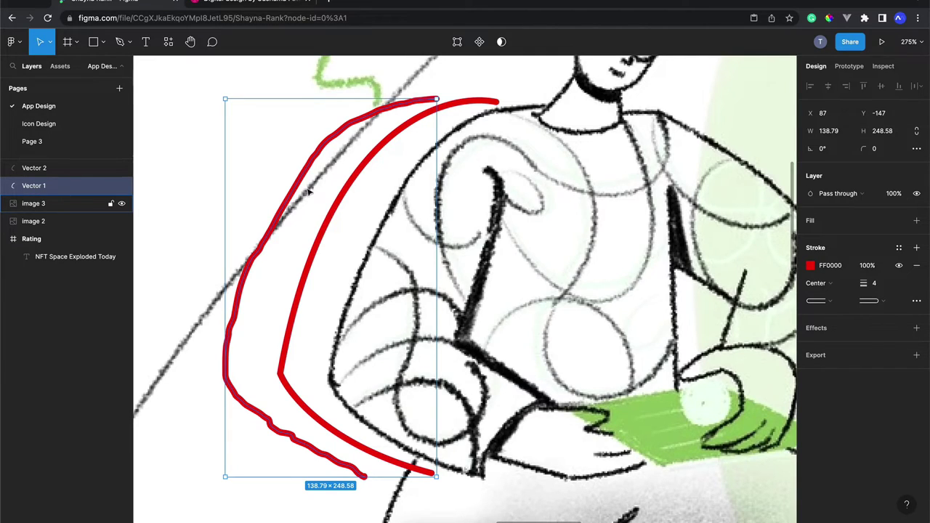
{"action": "scroll", "coordinate": [344, 243], "scroll_direction": "left", "scroll_amount": 2}
{"action": "left_click", "coordinate": [357, 216]}
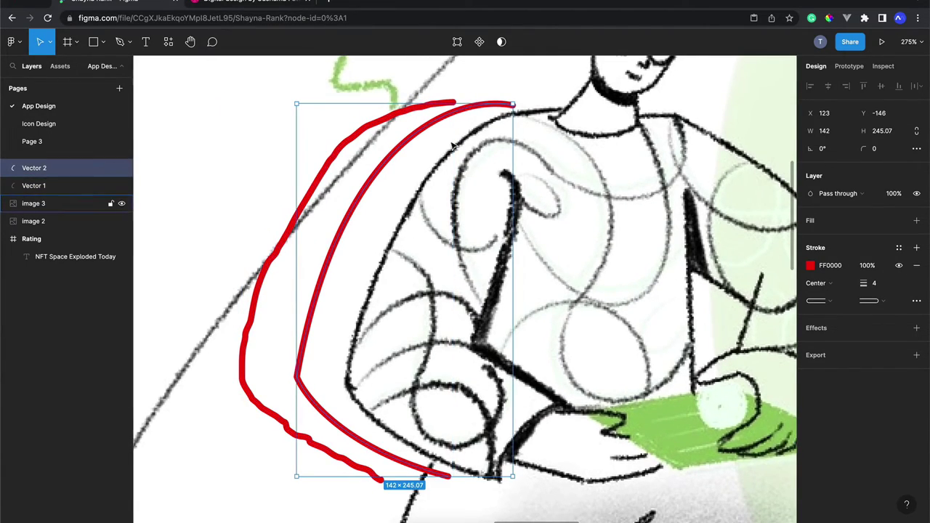
{"action": "scroll", "coordinate": [417, 141], "scroll_direction": "up", "scroll_amount": 2}
{"action": "scroll", "coordinate": [417, 141], "scroll_direction": "up", "scroll_amount": 2}
{"action": "scroll", "coordinate": [417, 142], "scroll_direction": "up", "scroll_amount": 3}
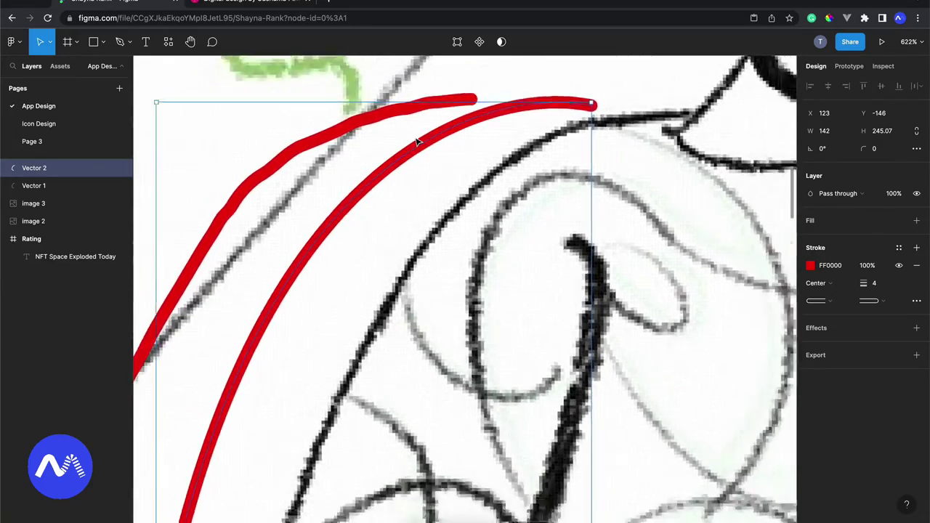
{"action": "scroll", "coordinate": [418, 142], "scroll_direction": "down", "scroll_amount": 5}
{"action": "scroll", "coordinate": [508, 113], "scroll_direction": "down", "scroll_amount": 2}
{"action": "scroll", "coordinate": [501, 115], "scroll_direction": "down", "scroll_amount": 2}
{"action": "scroll", "coordinate": [492, 116], "scroll_direction": "down", "scroll_amount": 2}
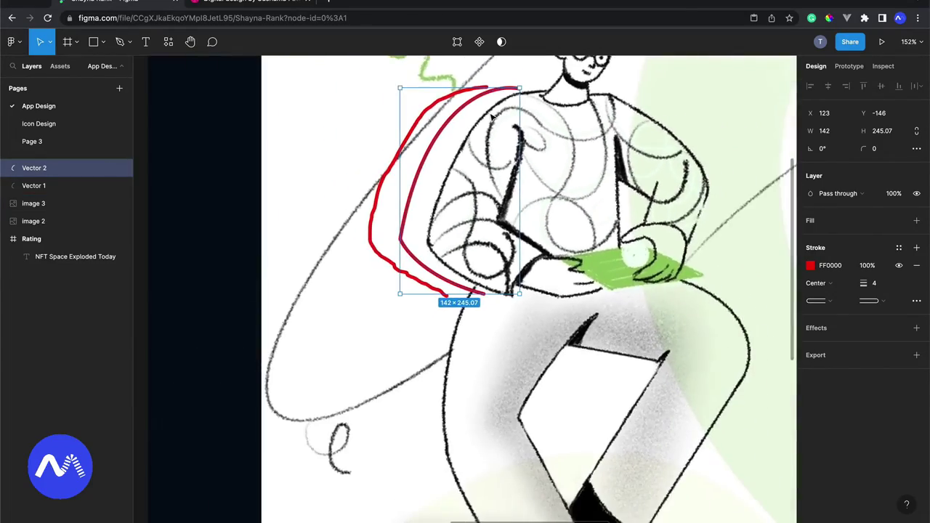
{"action": "scroll", "coordinate": [492, 116], "scroll_direction": "down", "scroll_amount": 2}
{"action": "scroll", "coordinate": [492, 116], "scroll_direction": "down", "scroll_amount": 2}
{"action": "scroll", "coordinate": [492, 117], "scroll_direction": "down", "scroll_amount": 2}
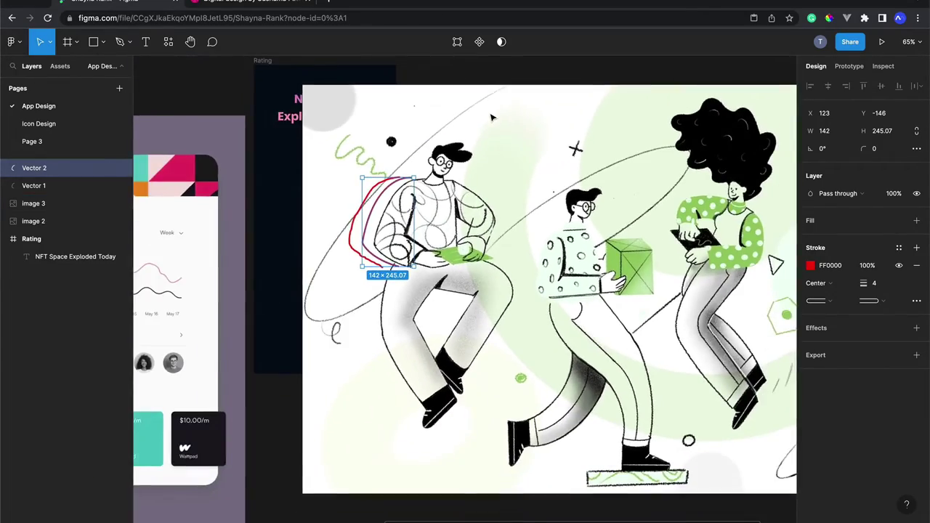
{"action": "scroll", "coordinate": [492, 116], "scroll_direction": "left", "scroll_amount": 3}
{"action": "scroll", "coordinate": [492, 116], "scroll_direction": "left", "scroll_amount": 3}
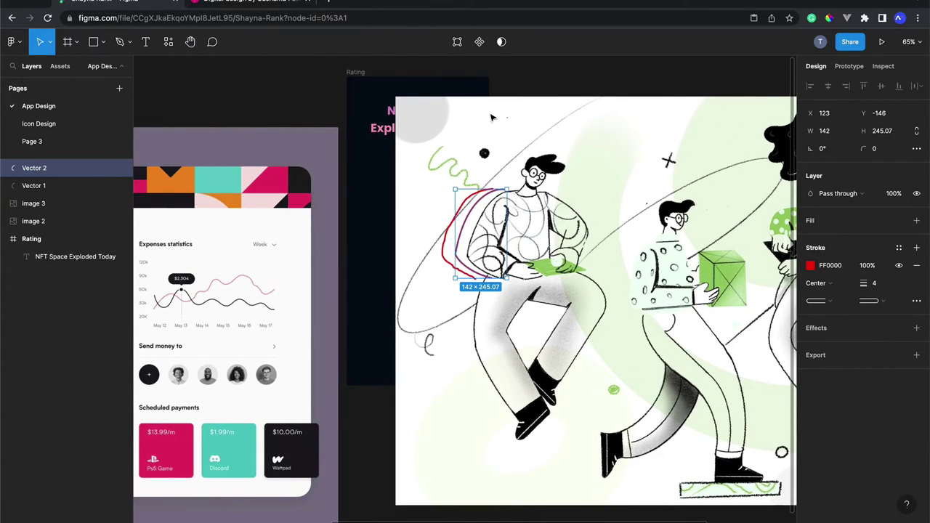
{"action": "scroll", "coordinate": [492, 116], "scroll_direction": "up", "scroll_amount": 1}
{"action": "scroll", "coordinate": [491, 117], "scroll_direction": "up", "scroll_amount": 5}
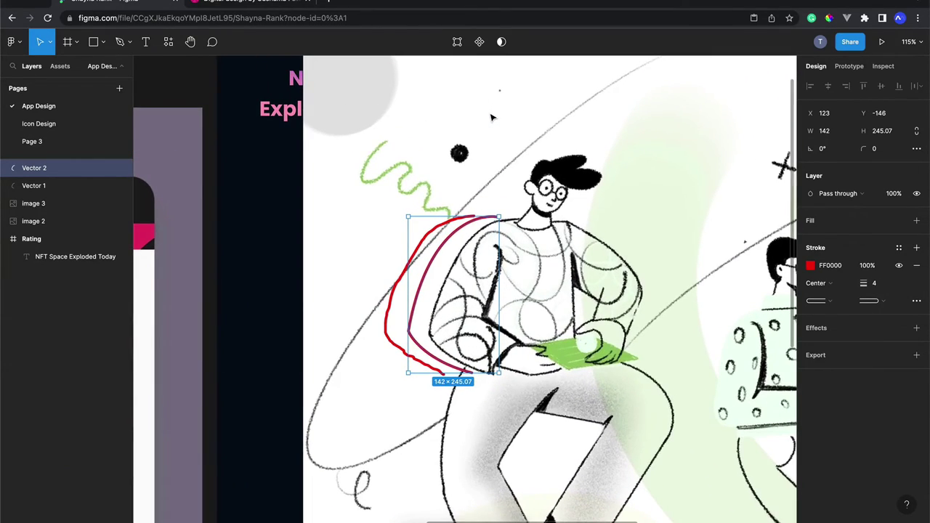
{"action": "scroll", "coordinate": [491, 116], "scroll_direction": "down", "scroll_amount": 1}
{"action": "scroll", "coordinate": [492, 116], "scroll_direction": "right", "scroll_amount": 3}
{"action": "scroll", "coordinate": [492, 116], "scroll_direction": "up", "scroll_amount": 2}
{"action": "scroll", "coordinate": [492, 116], "scroll_direction": "left", "scroll_amount": 2}
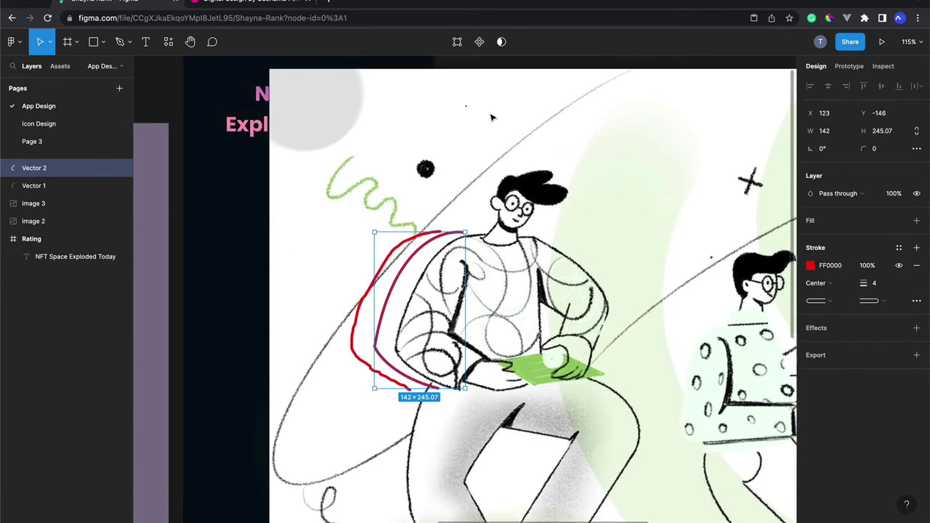
{"action": "scroll", "coordinate": [492, 117], "scroll_direction": "left", "scroll_amount": 2}
{"action": "scroll", "coordinate": [492, 116], "scroll_direction": "up", "scroll_amount": 1}
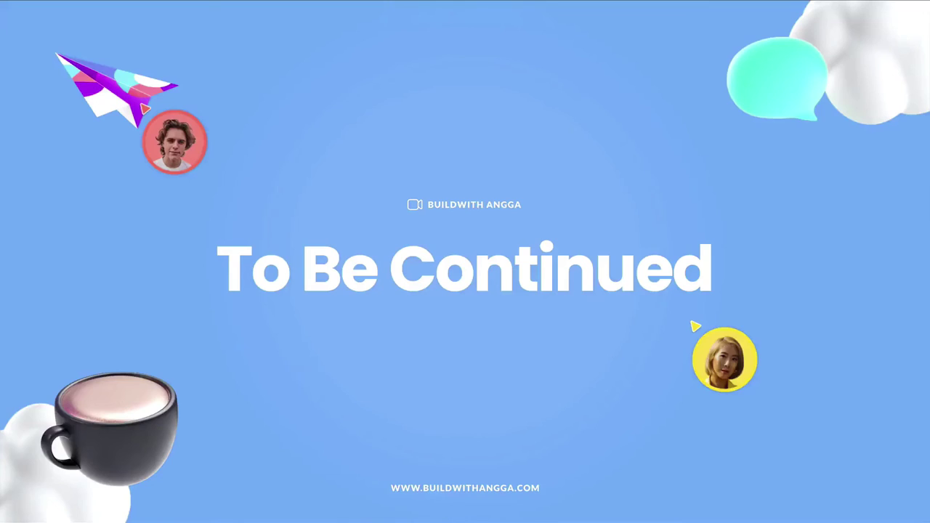